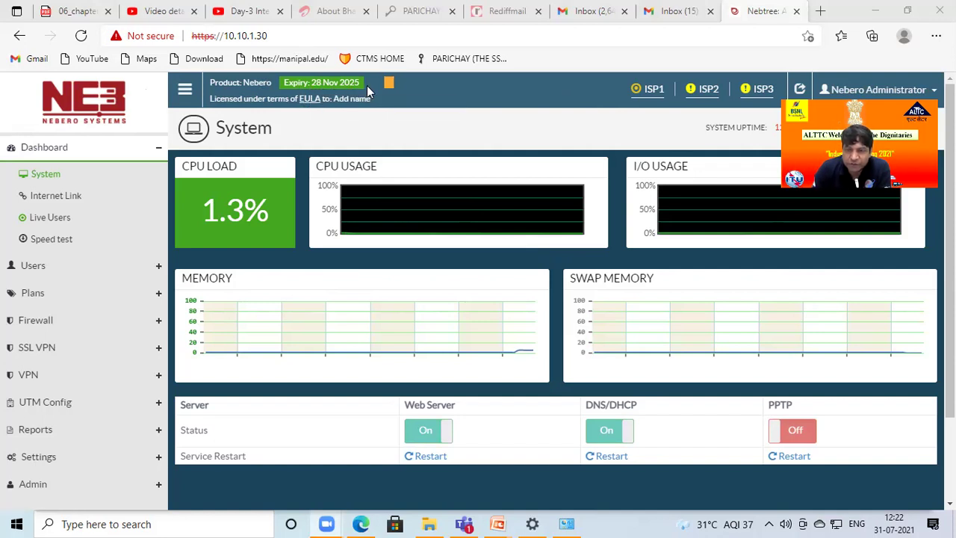
Check the ISP link indicators on the dashboard and open the user list to view the client accounts.
{"action": "mouse_move", "coordinate": [767, 94]}
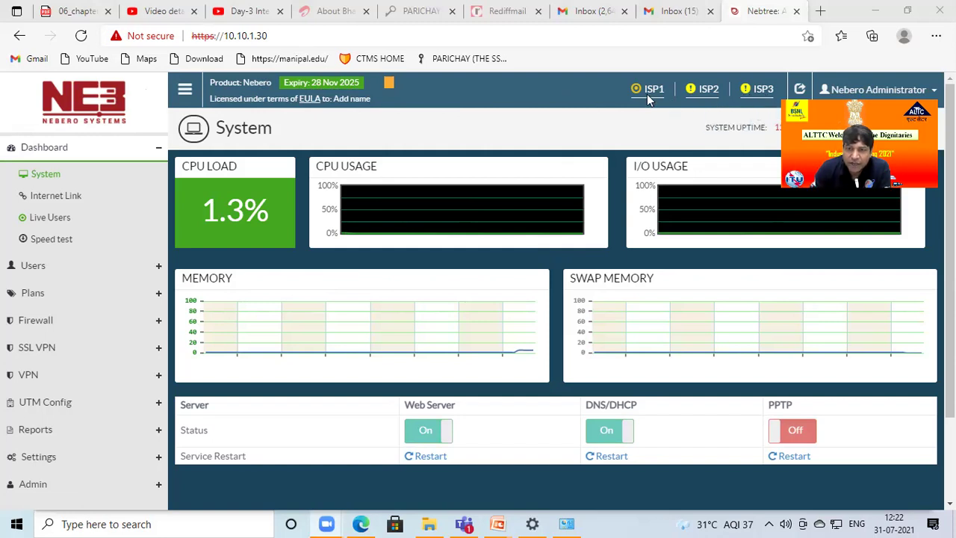
{"action": "mouse_move", "coordinate": [650, 93]}
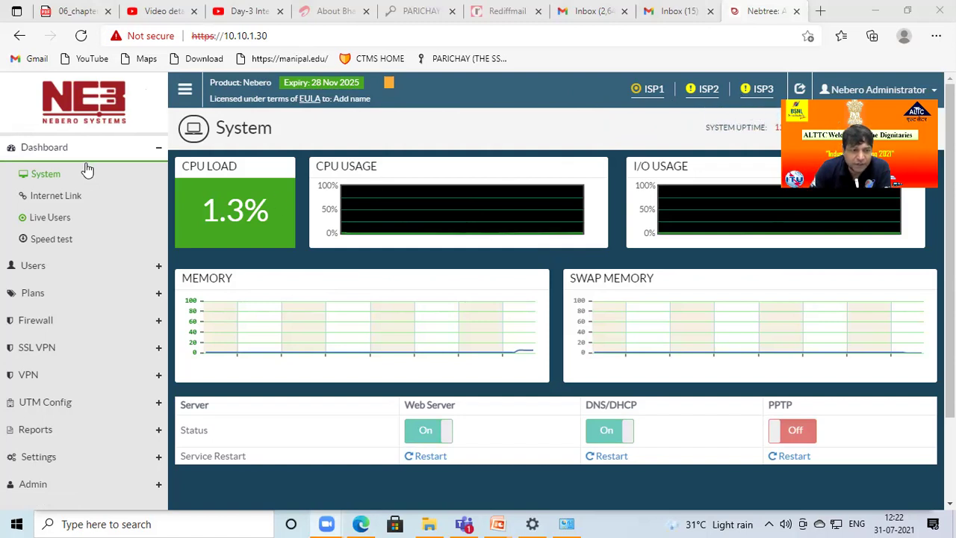
{"action": "left_click", "coordinate": [33, 268]}
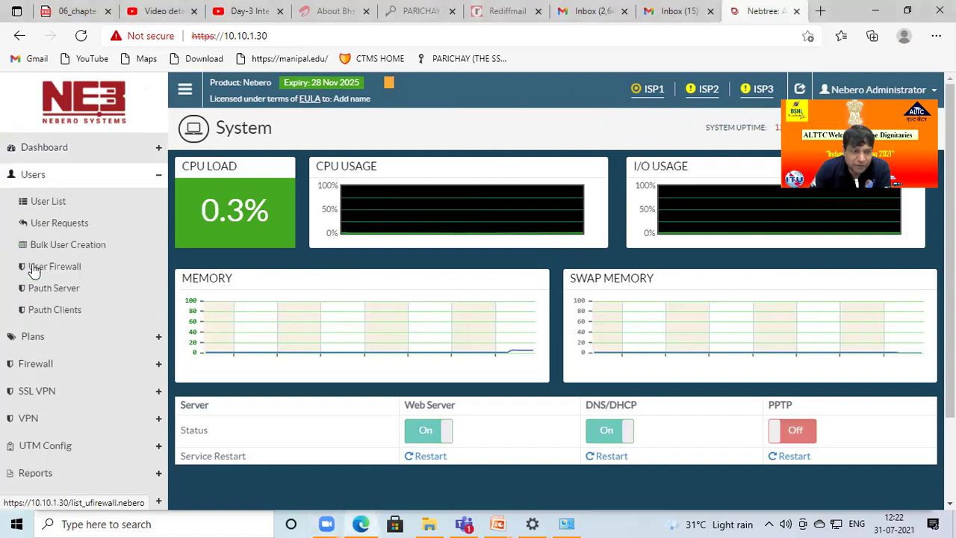
{"action": "left_click", "coordinate": [46, 206]}
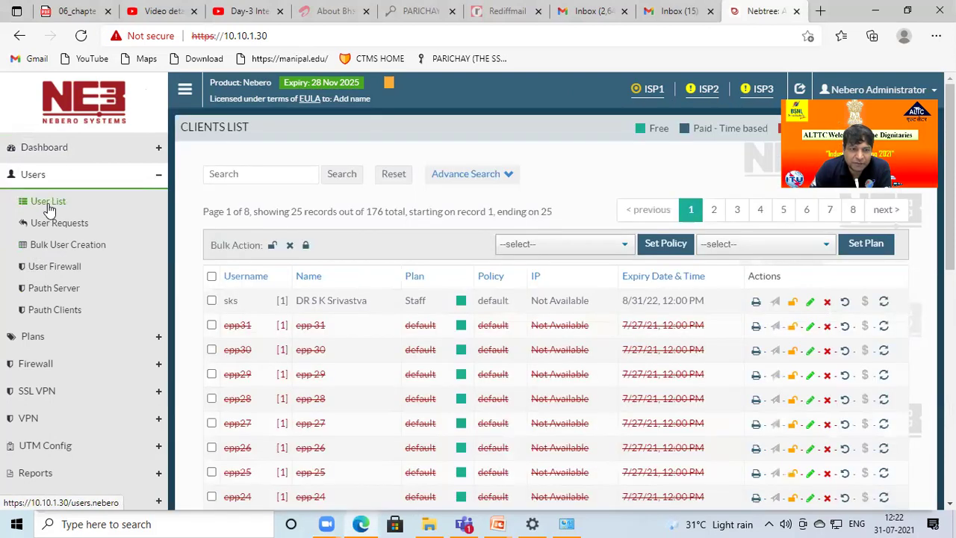
{"action": "scroll", "coordinate": [399, 448], "scroll_direction": "down", "scroll_amount": 2}
{"action": "scroll", "coordinate": [399, 445], "scroll_direction": "up", "scroll_amount": 2}
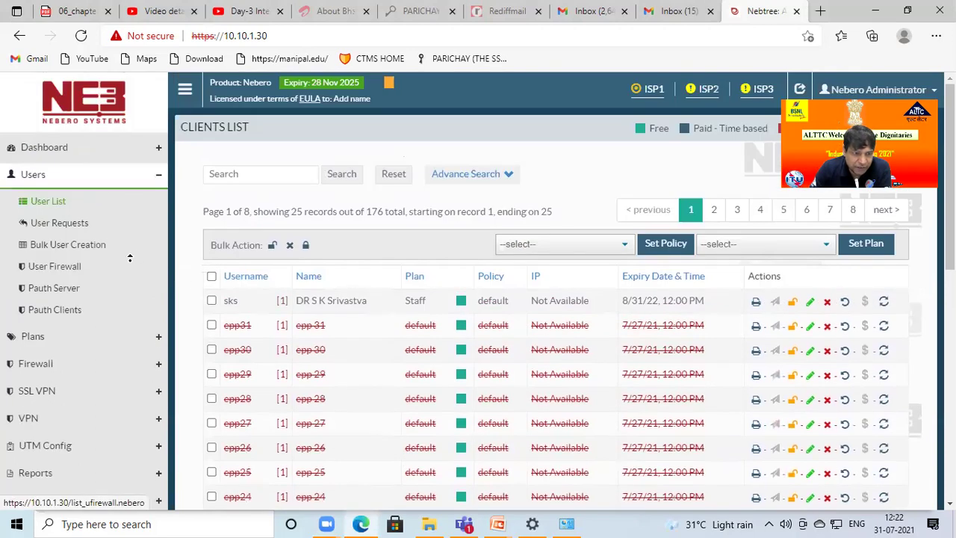
Open the plan list and bring up the default plan for editing.
{"action": "left_click", "coordinate": [34, 338]}
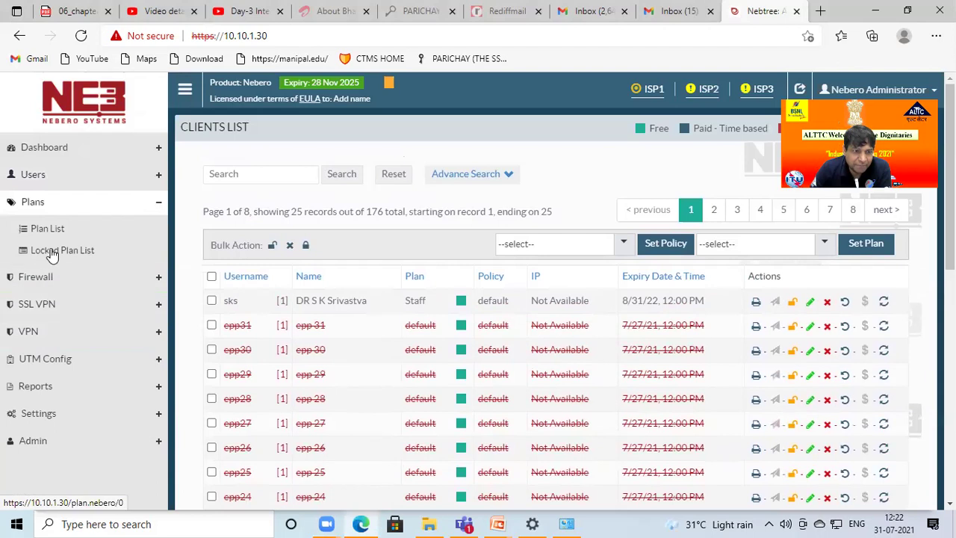
{"action": "left_click", "coordinate": [52, 237]}
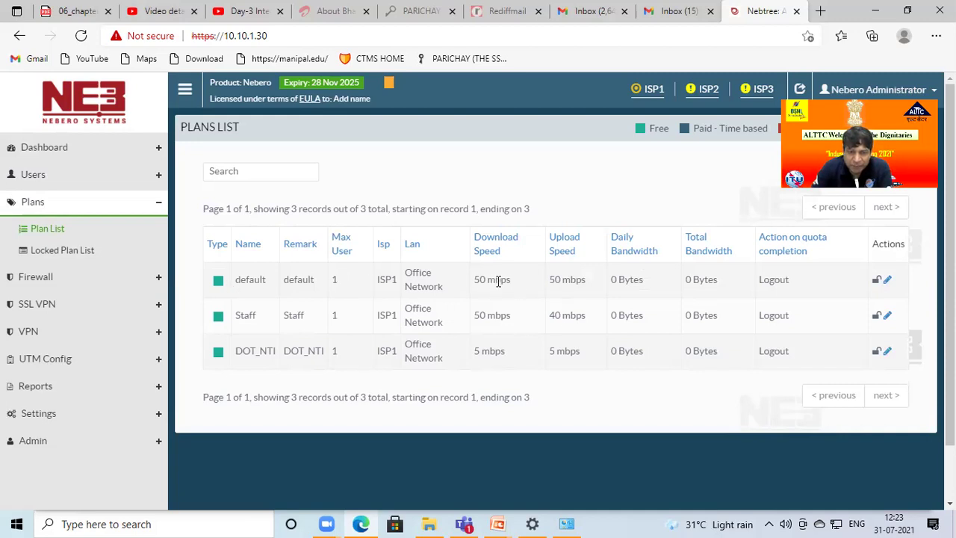
{"action": "left_click", "coordinate": [889, 282]}
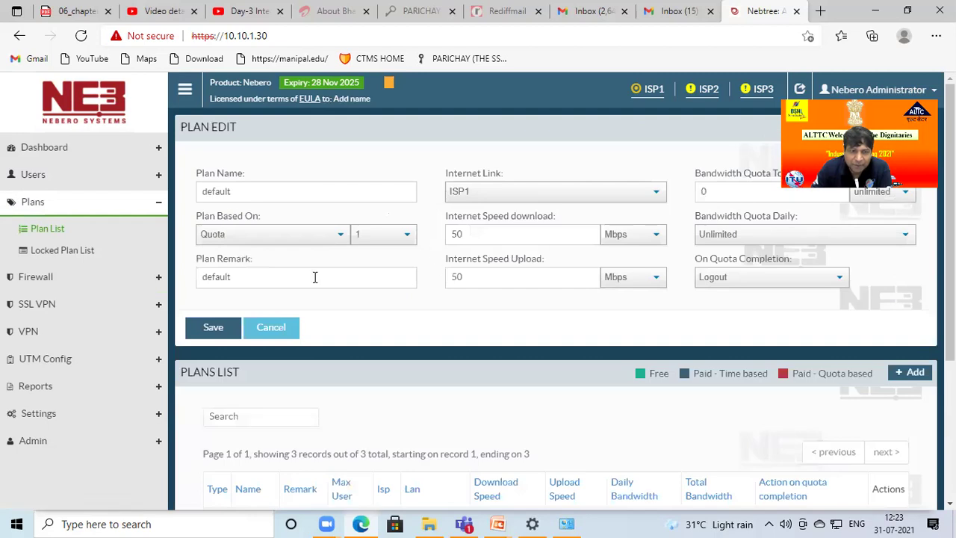
Examine the default plan's remark, download and upload speeds, and the available daily bandwidth quota options.
{"action": "left_click_drag", "start_coordinate": [269, 276], "coordinate": [11, 279]}
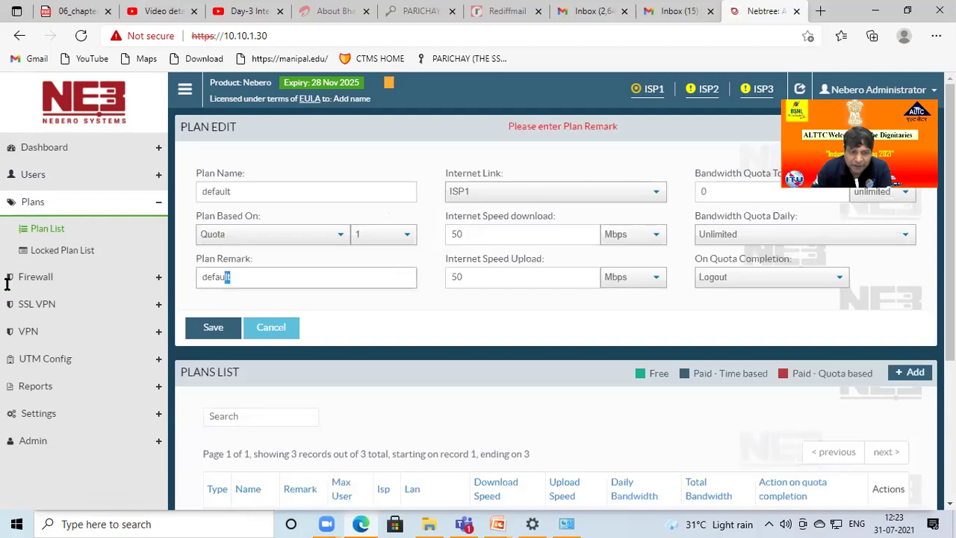
{"action": "left_click", "coordinate": [448, 308]}
{"action": "left_click", "coordinate": [484, 232]}
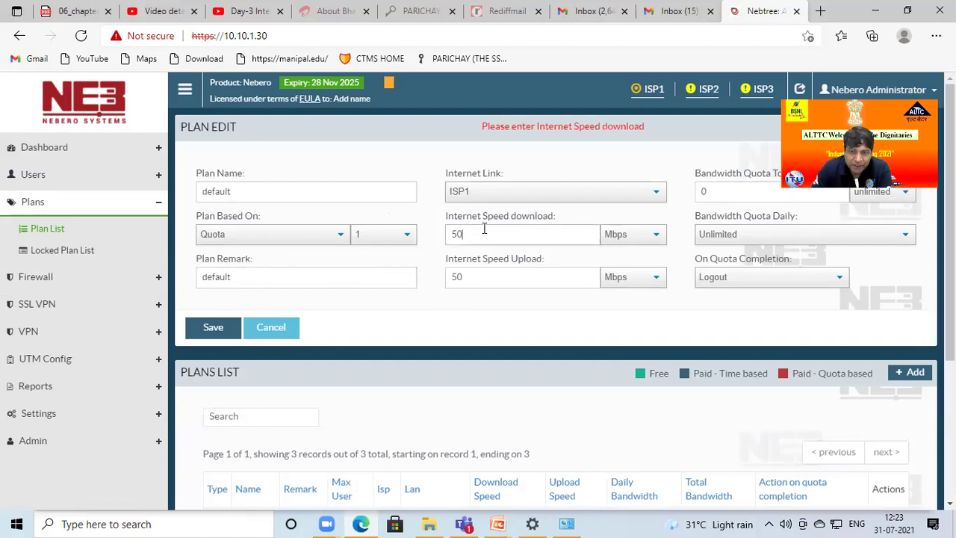
{"action": "left_click_drag", "start_coordinate": [484, 229], "coordinate": [435, 235]}
{"action": "left_click_drag", "start_coordinate": [470, 271], "coordinate": [421, 278]}
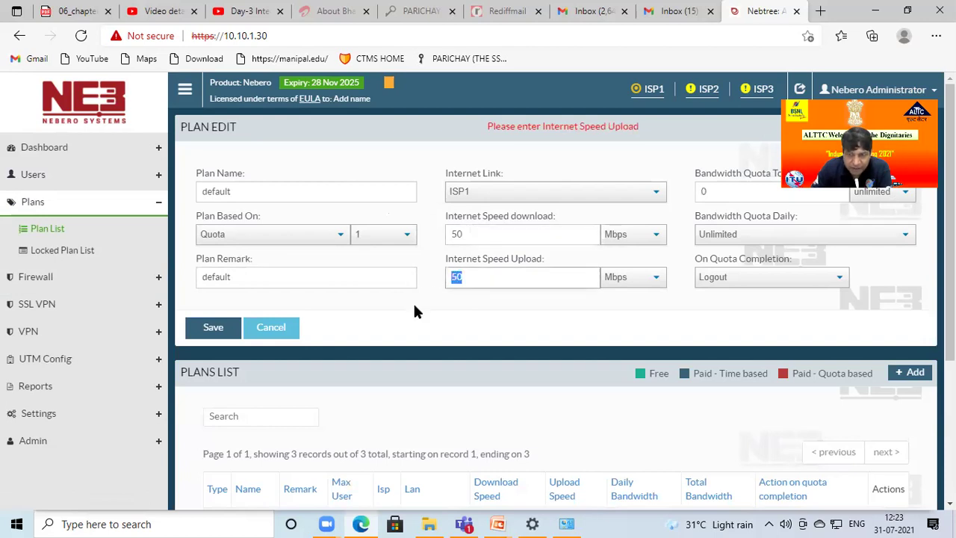
{"action": "left_click", "coordinate": [720, 236]}
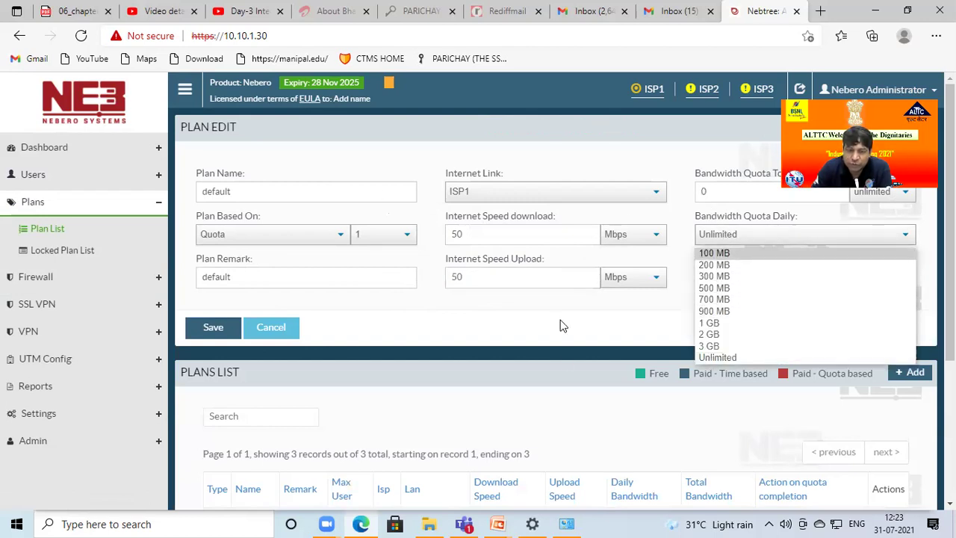
{"action": "left_click", "coordinate": [609, 363]}
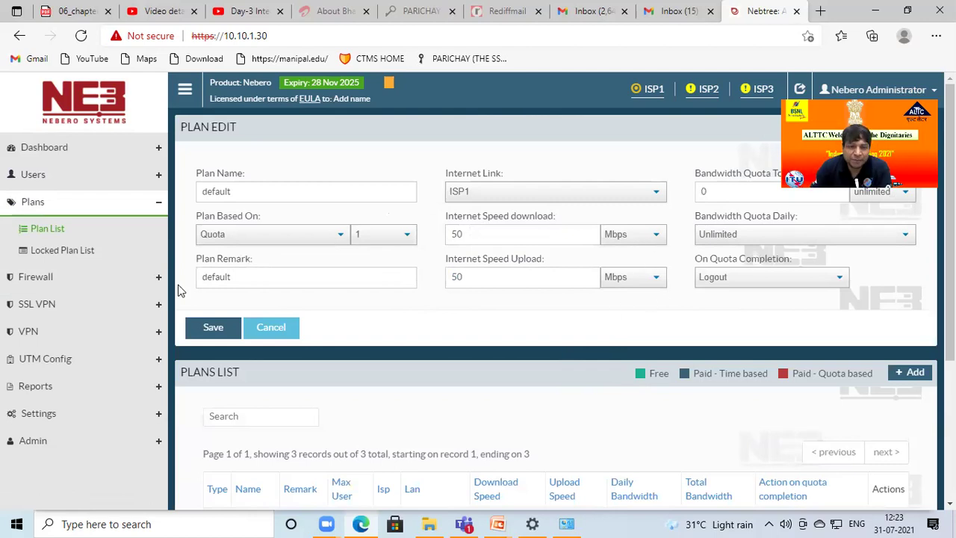
Look over the firewall and user sections, and return to the list of plans without saving the plan.
{"action": "left_click", "coordinate": [22, 278]}
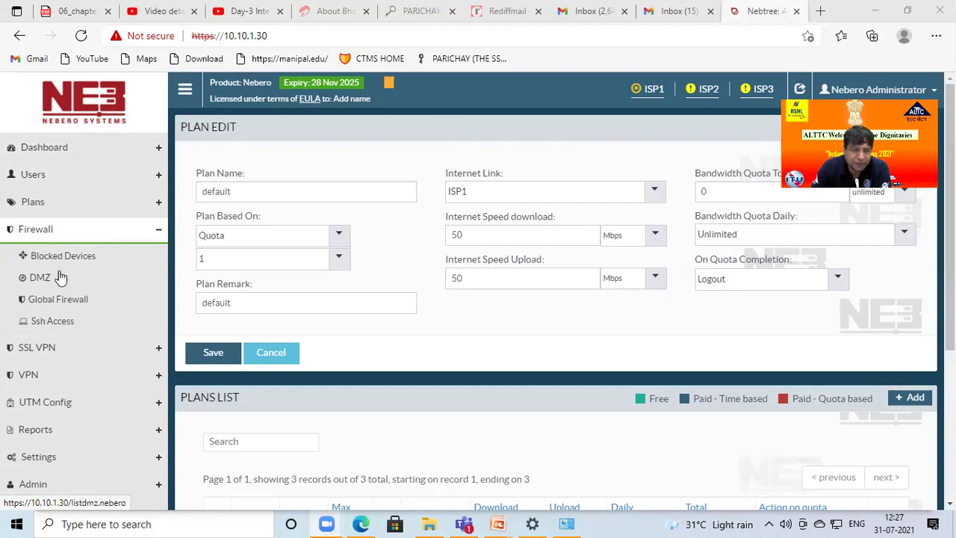
{"action": "left_click", "coordinate": [33, 179]}
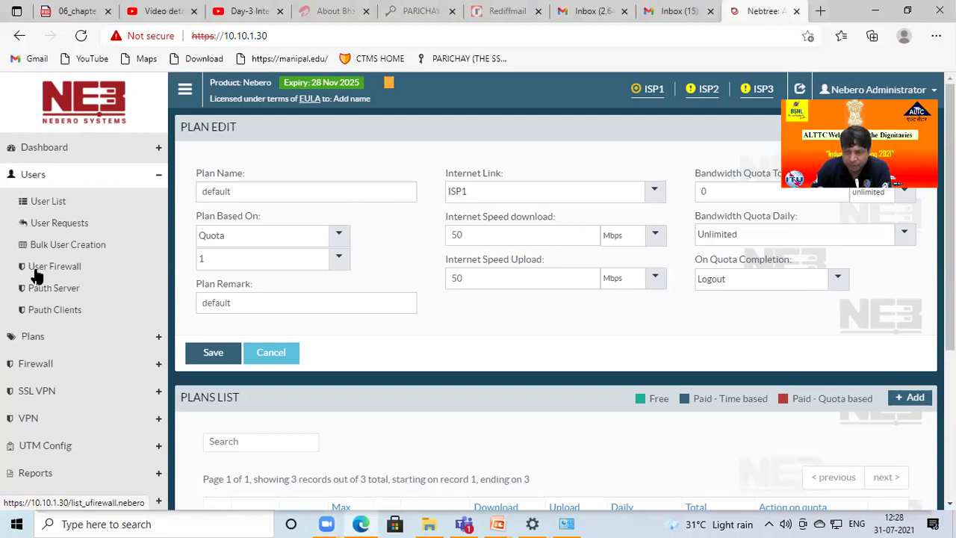
{"action": "left_click", "coordinate": [30, 338]}
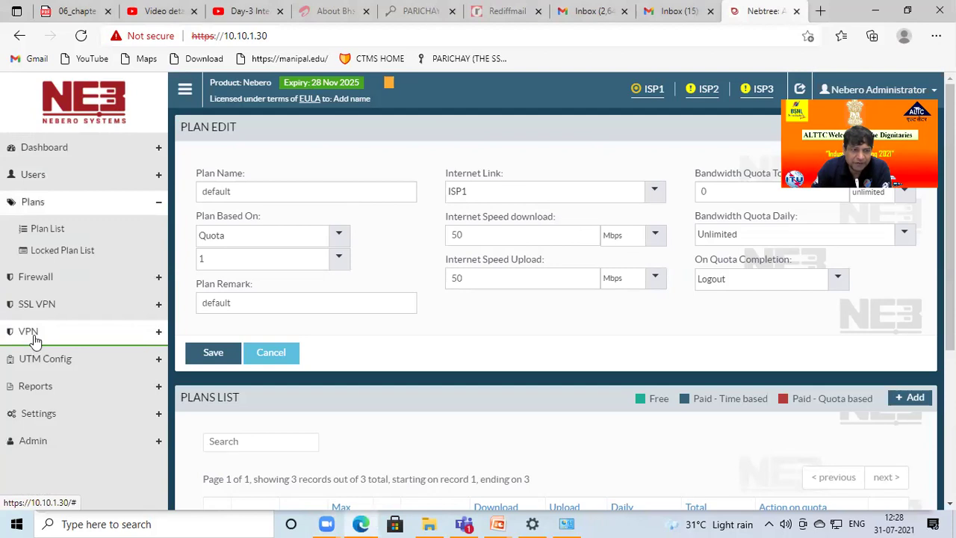
{"action": "left_click", "coordinate": [36, 236]}
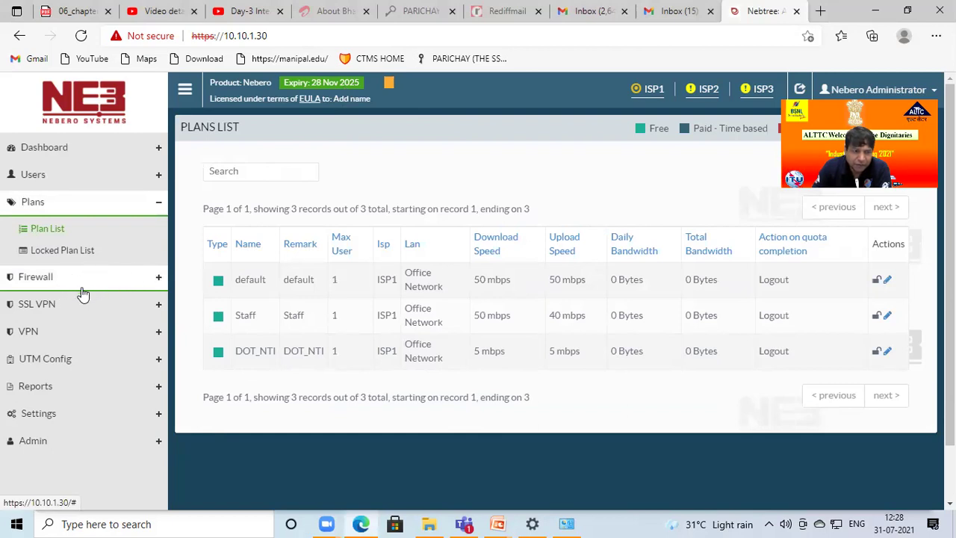
Open the UTM web filter rule sets and review the blocked categories of the default and blockall filters.
{"action": "left_click", "coordinate": [60, 358]}
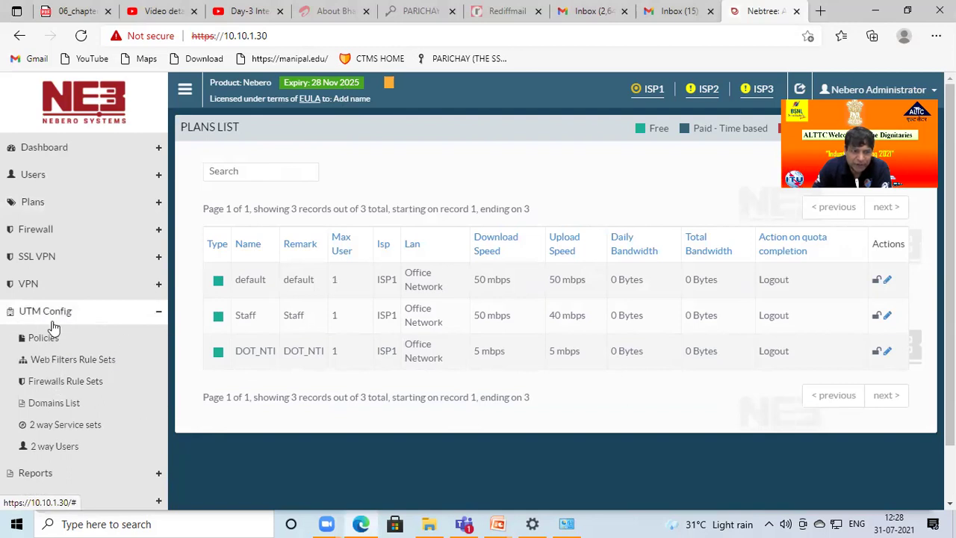
{"action": "left_click", "coordinate": [56, 364]}
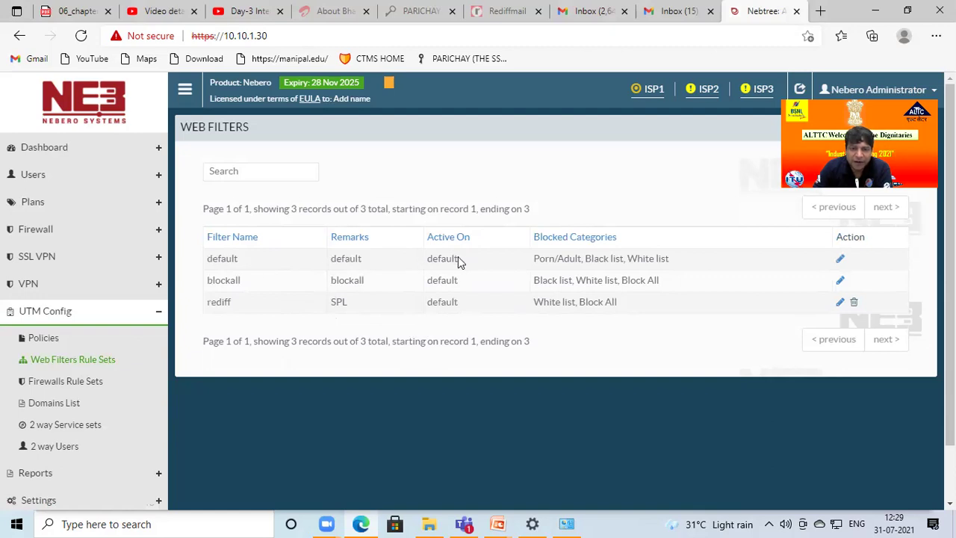
{"action": "left_click_drag", "start_coordinate": [460, 262], "coordinate": [212, 260]}
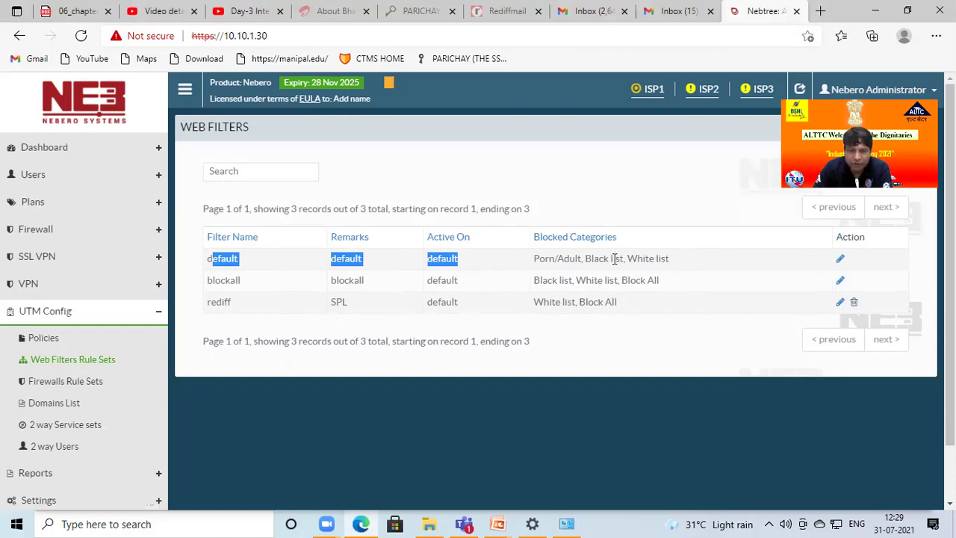
{"action": "left_click_drag", "start_coordinate": [527, 281], "coordinate": [650, 278]}
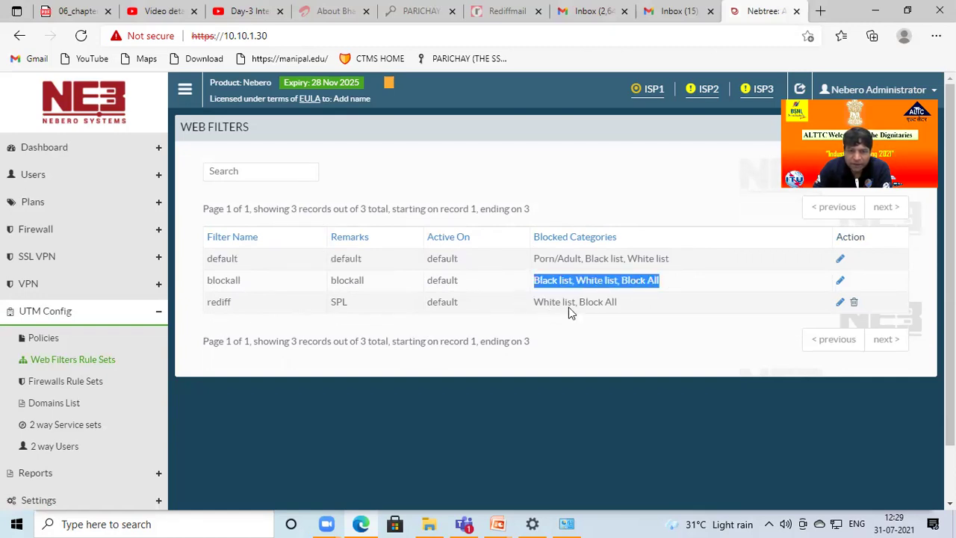
Open the default web filter for editing and examine its list of website categories.
{"action": "left_click", "coordinate": [840, 260]}
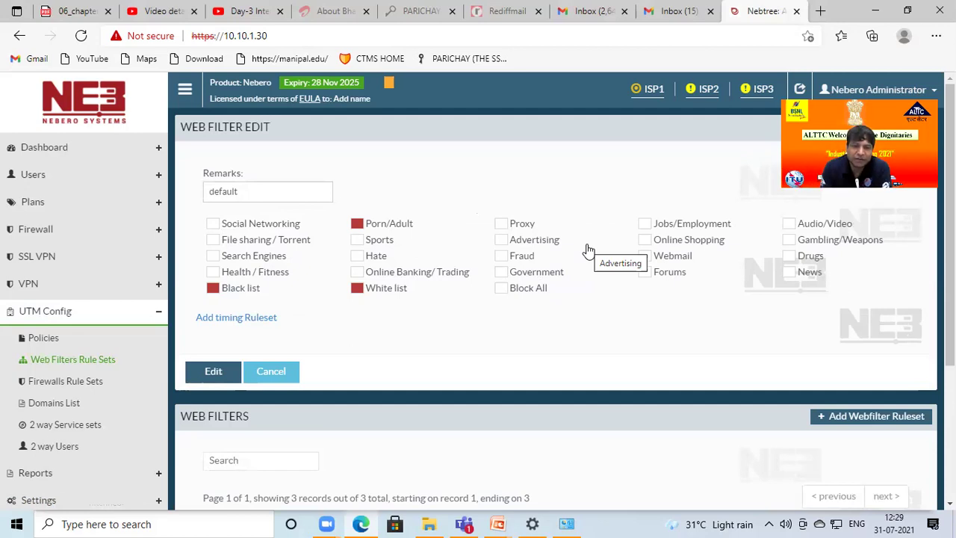
{"action": "triple_click", "coordinate": [187, 216]}
{"action": "left_click_drag", "start_coordinate": [194, 297], "coordinate": [527, 177]}
{"action": "left_click", "coordinate": [503, 324]}
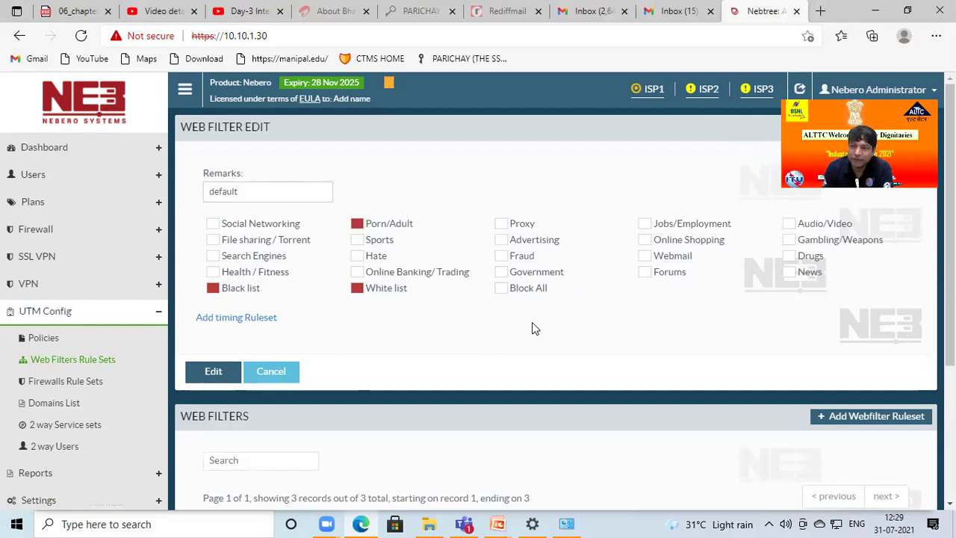
Switch to PowerPoint and bring up the Live_Communication_Network_Topology presentation with the ALTTC LAN server room slide.
{"action": "left_click", "coordinate": [497, 524]}
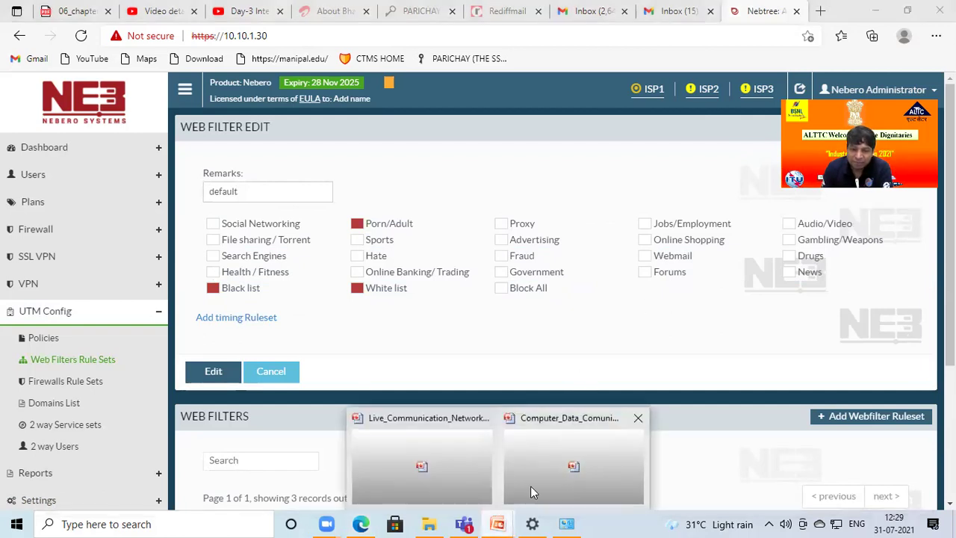
{"action": "left_click", "coordinate": [543, 486]}
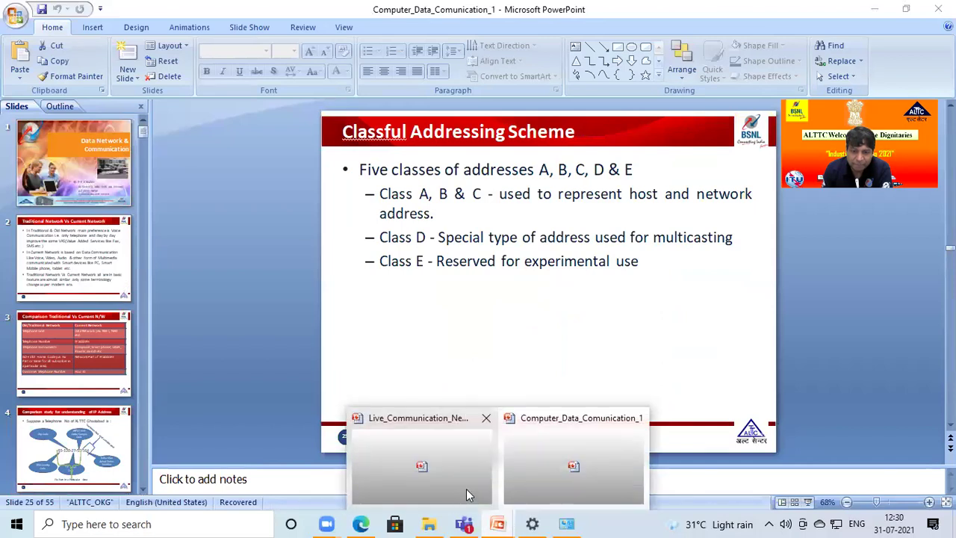
{"action": "key", "text": "alt+Tab"}
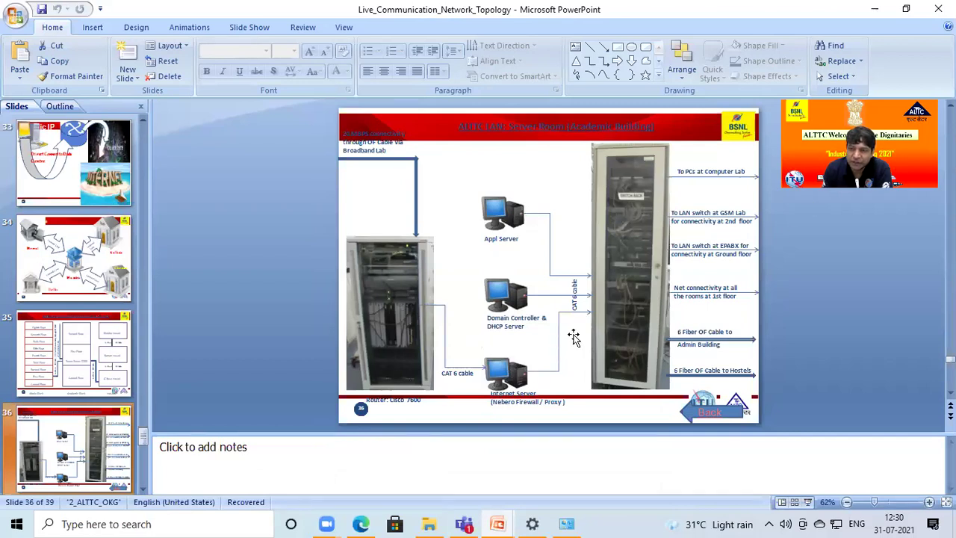
Open the Windows network settings and go to the adapter options to view the Ethernet connection's IPv4 properties.
{"action": "right_click", "coordinate": [836, 521]}
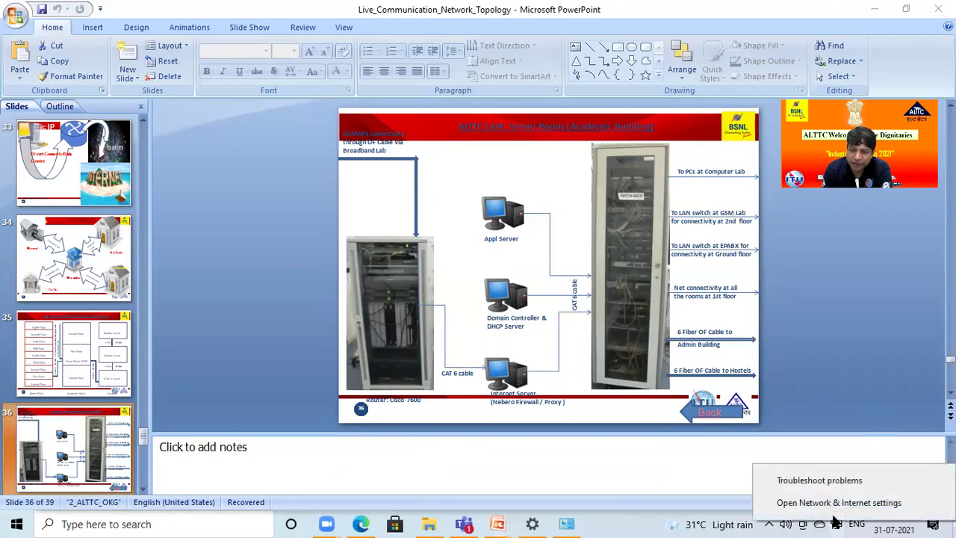
{"action": "left_click", "coordinate": [837, 506]}
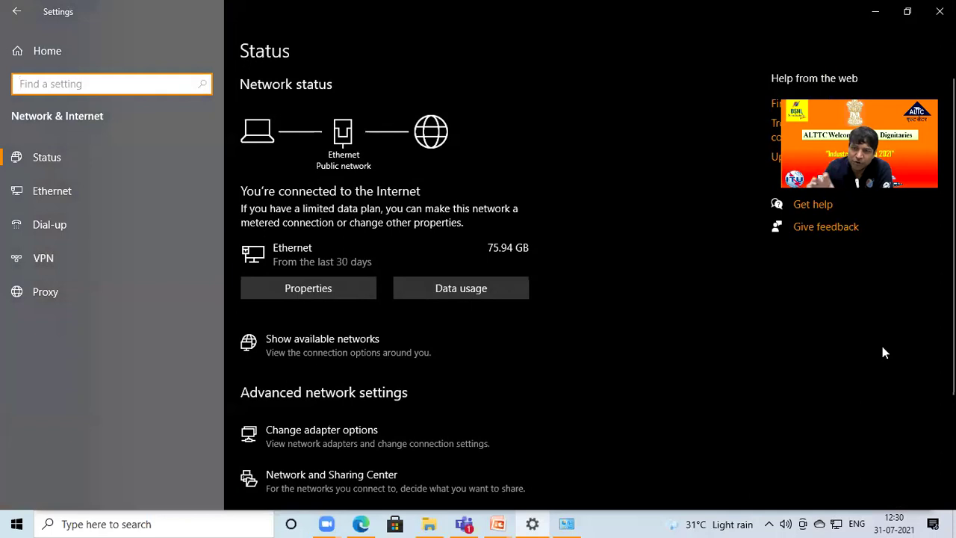
{"action": "left_click", "coordinate": [305, 435]}
{"action": "left_click", "coordinate": [306, 433]}
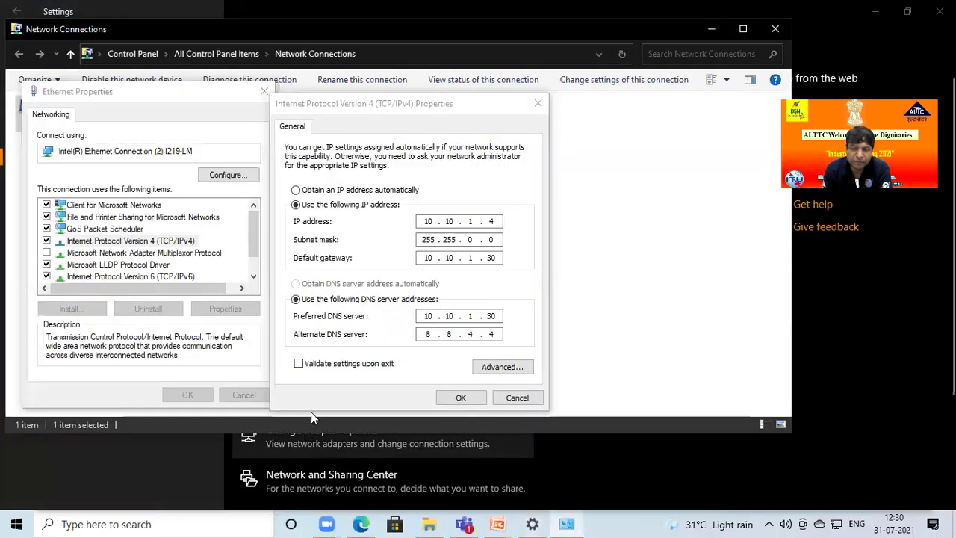
Check the default gateway address in the IPv4 properties and close that dialog without changes.
{"action": "left_click", "coordinate": [497, 257]}
{"action": "double_click", "coordinate": [497, 258]}
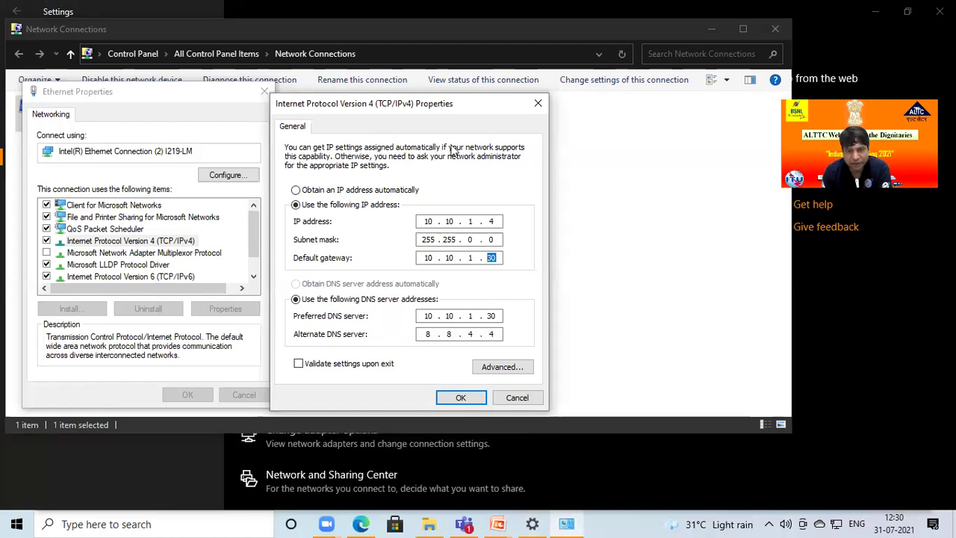
{"action": "left_click", "coordinate": [537, 103]}
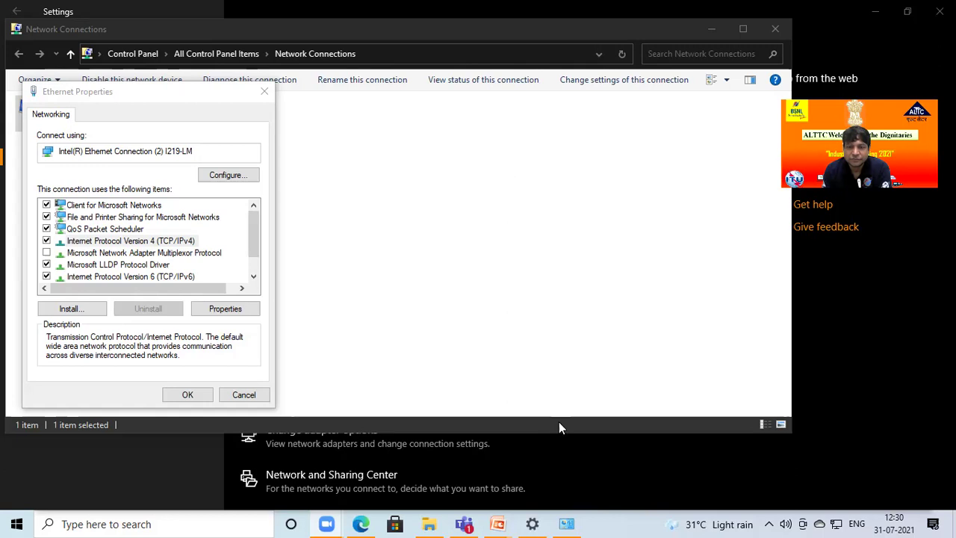
Close the Ethernet properties and Network Connections windows to return to the network topology presentation.
{"action": "left_click", "coordinate": [549, 495]}
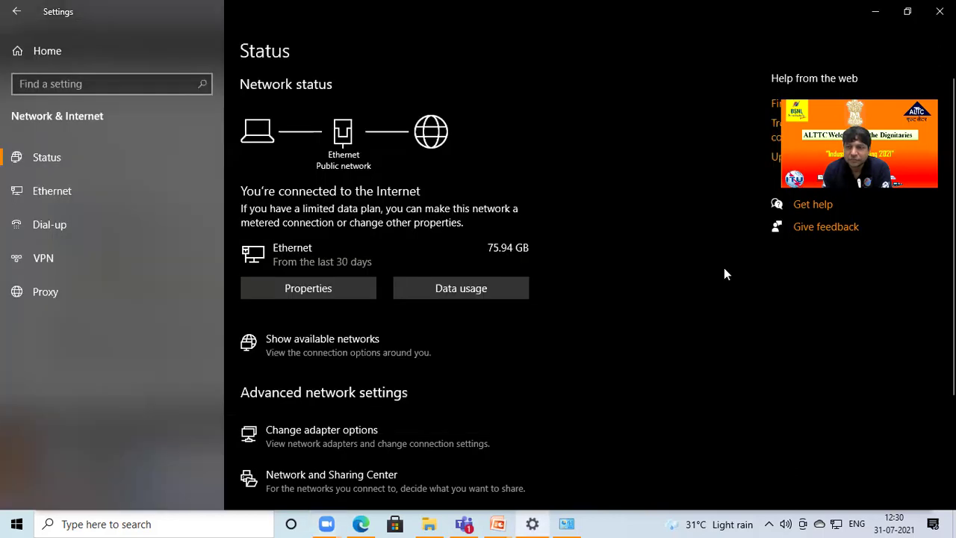
{"action": "key", "text": "alt+Tab"}
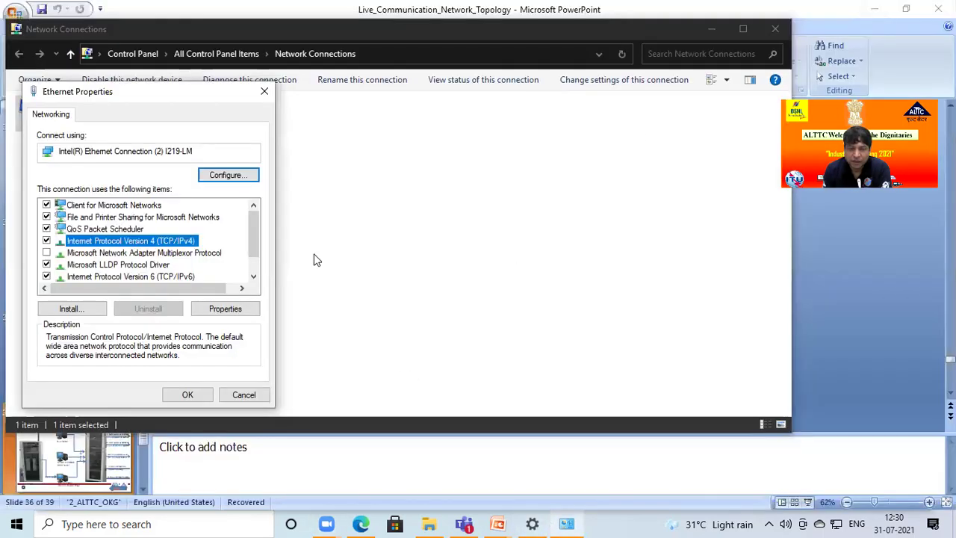
{"action": "left_click", "coordinate": [265, 91]}
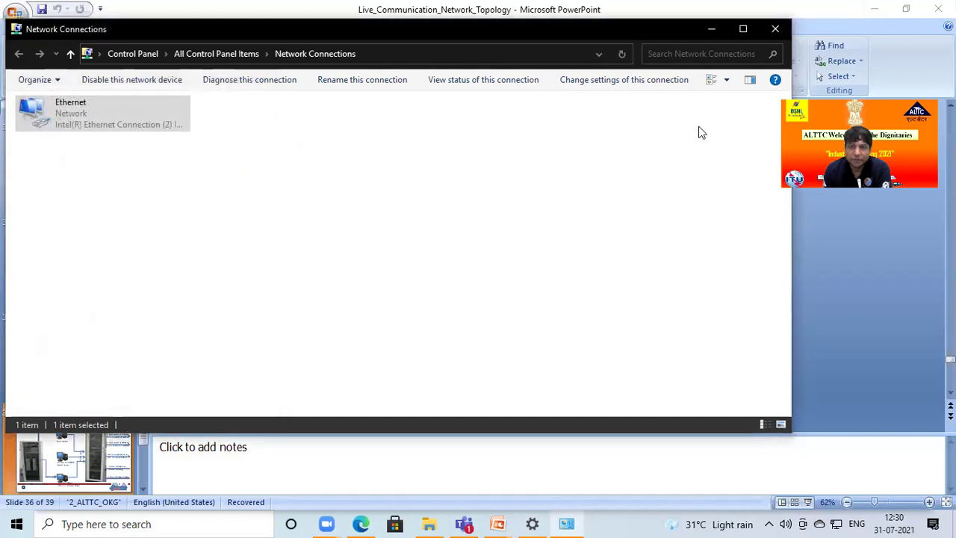
{"action": "left_click", "coordinate": [775, 29]}
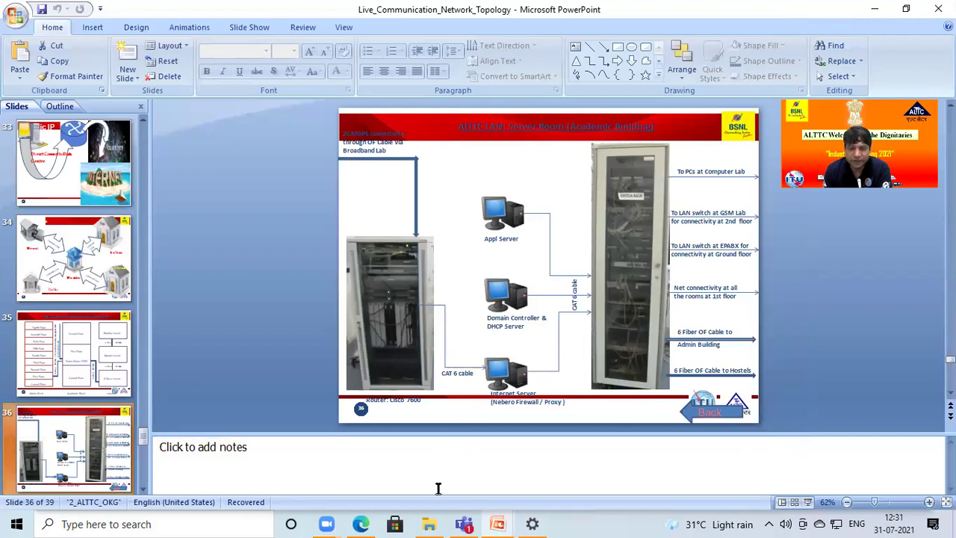
Minimize the open windows and close the Teams chat window to reach the desktop.
{"action": "left_click", "coordinate": [201, 523]}
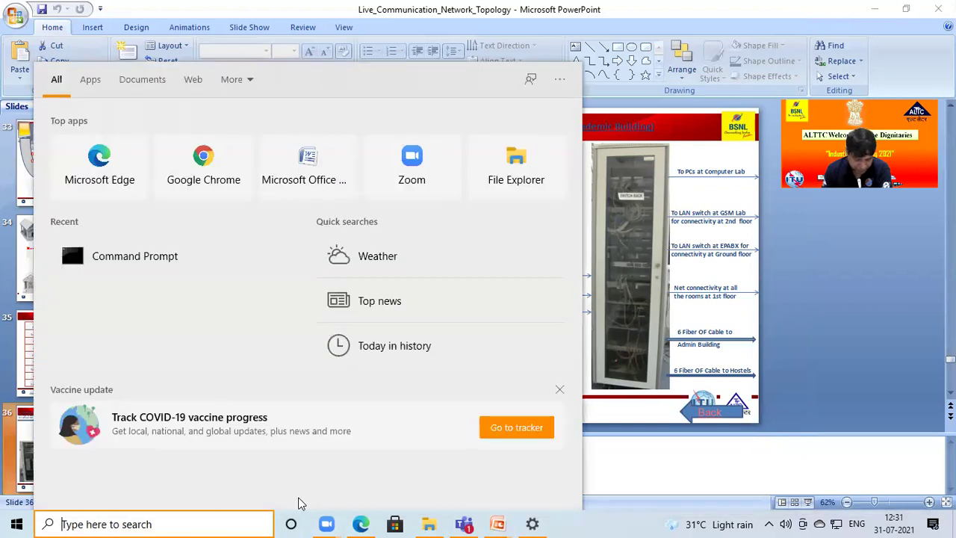
{"action": "type", "text": "p"}
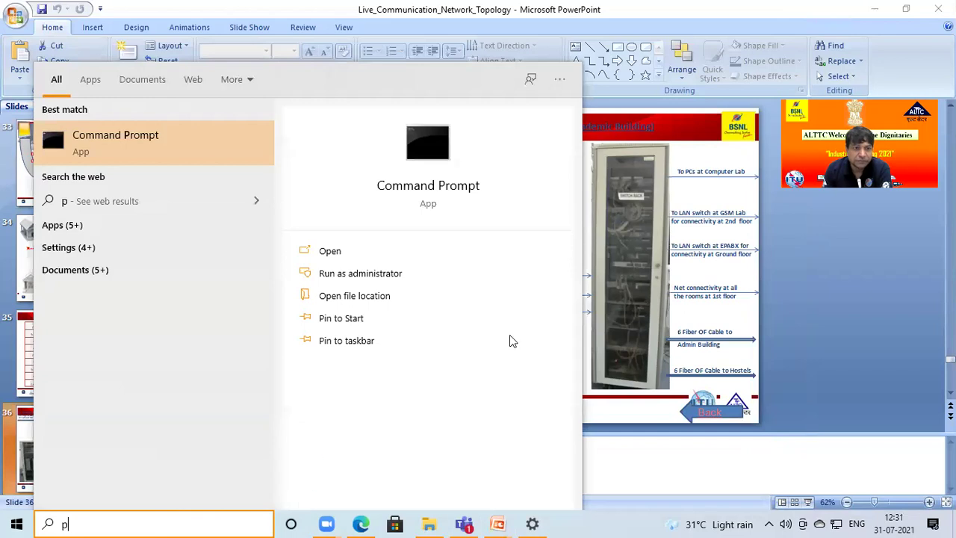
{"action": "left_click", "coordinate": [874, 9]}
{"action": "left_click", "coordinate": [874, 9]}
{"action": "left_click", "coordinate": [872, 9]}
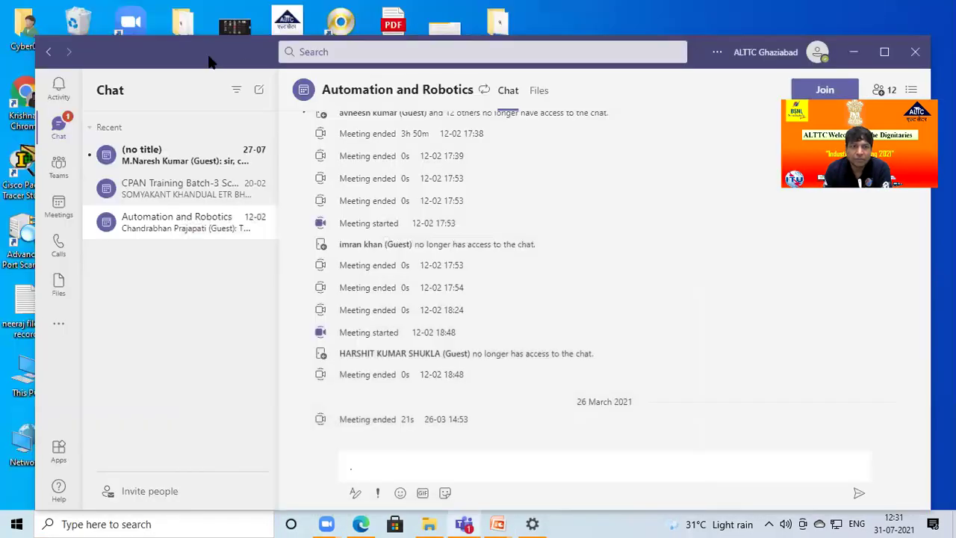
{"action": "left_click", "coordinate": [915, 52]}
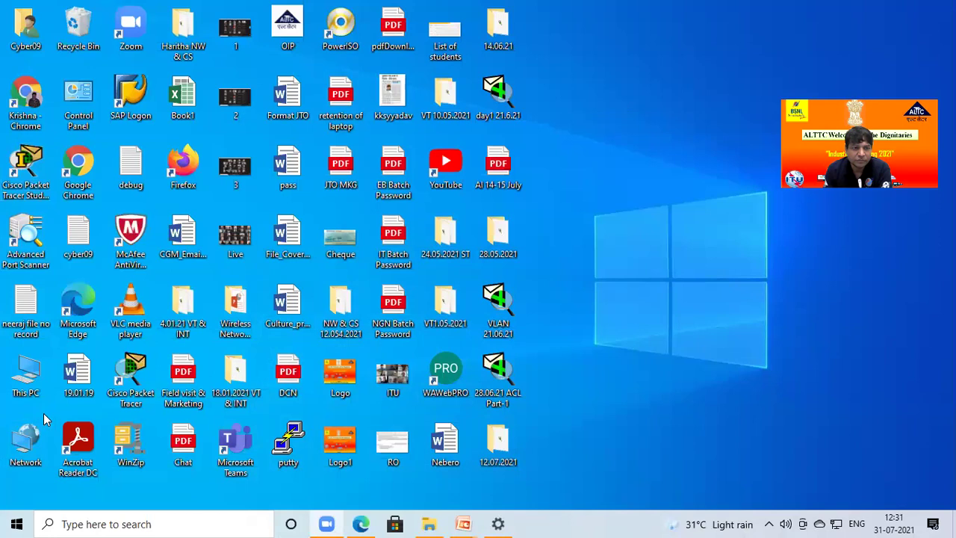
Launch Cisco Packet Tracer Student from the desktop and maximize its window.
{"action": "left_click", "coordinate": [26, 183]}
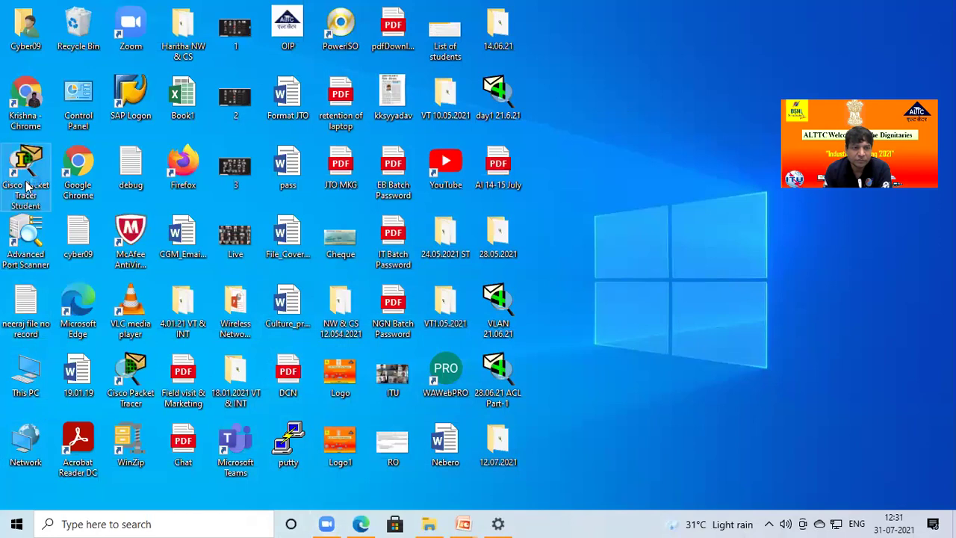
{"action": "double_click", "coordinate": [26, 186]}
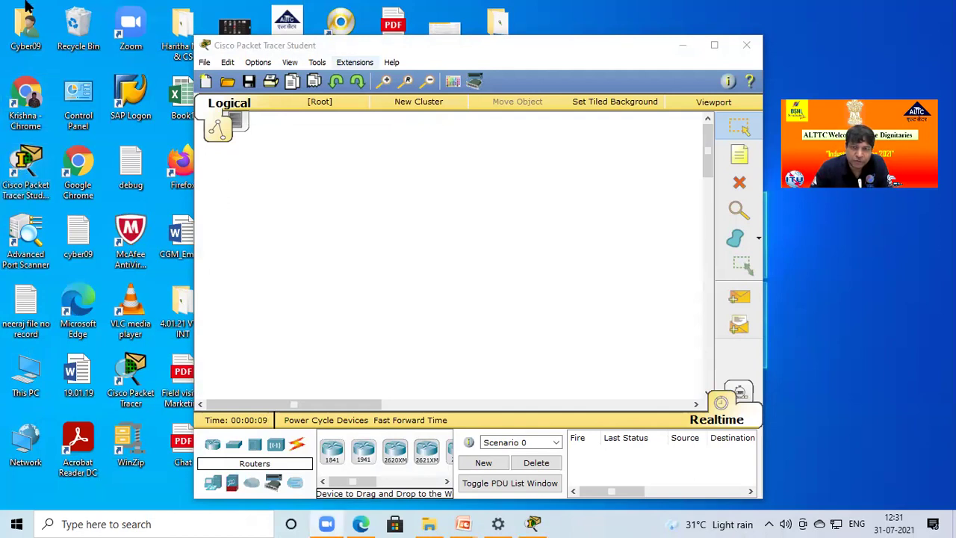
{"action": "left_click", "coordinate": [508, 44]}
{"action": "left_click", "coordinate": [355, 62]}
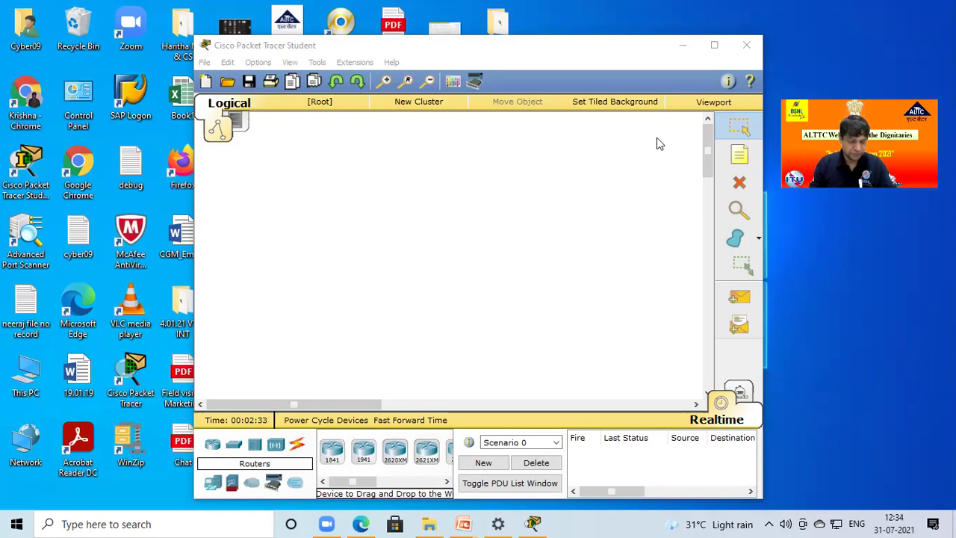
{"action": "left_click", "coordinate": [714, 44]}
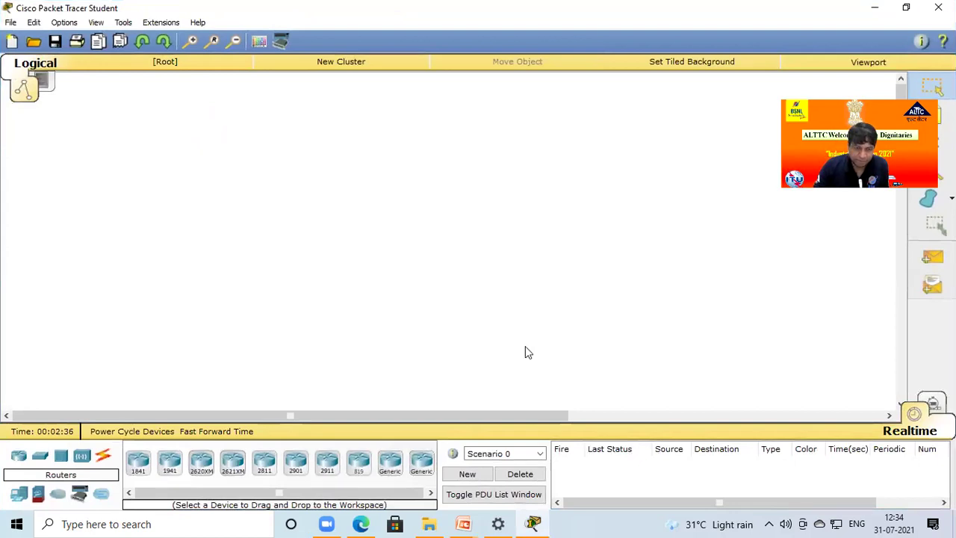
Place a 2811 router in the upper workspace and a 2950-24 switch below it.
{"action": "left_click", "coordinate": [264, 469]}
{"action": "left_click", "coordinate": [340, 122]}
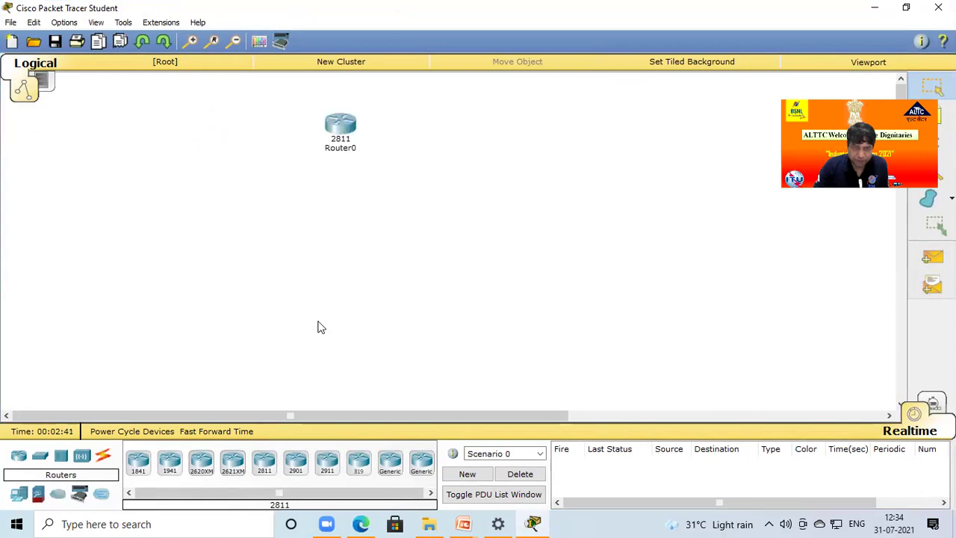
{"action": "left_click", "coordinate": [41, 458]}
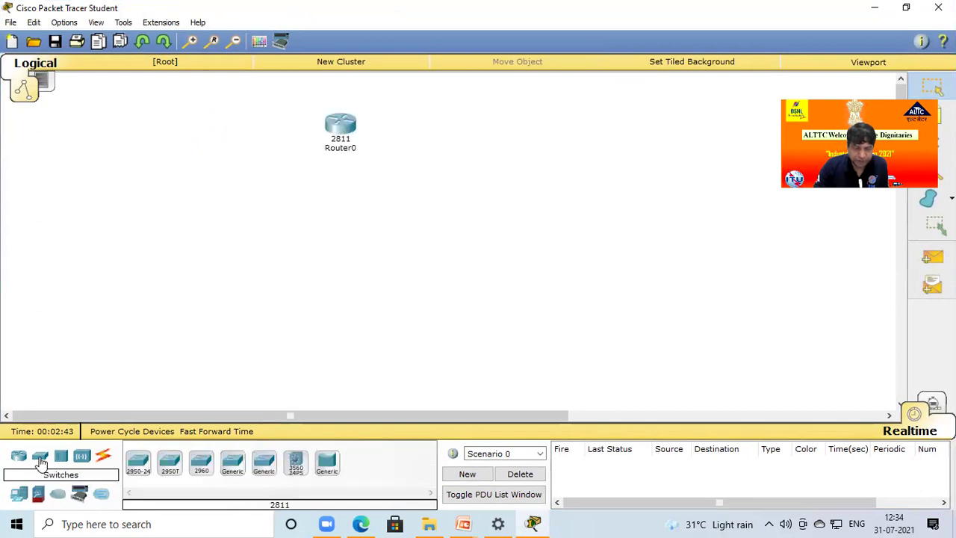
{"action": "left_click", "coordinate": [139, 463]}
{"action": "left_click", "coordinate": [325, 235]}
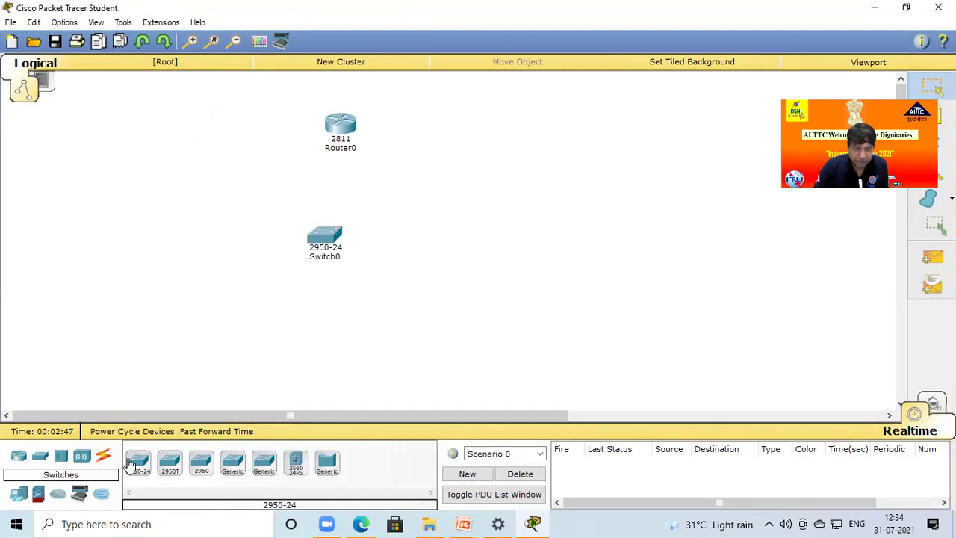
Add two generic PCs one above the other to the left of the switch, moving PC0 slightly down.
{"action": "left_click", "coordinate": [18, 494]}
{"action": "left_click", "coordinate": [137, 463]}
{"action": "left_click", "coordinate": [144, 178]}
{"action": "left_click", "coordinate": [147, 270]}
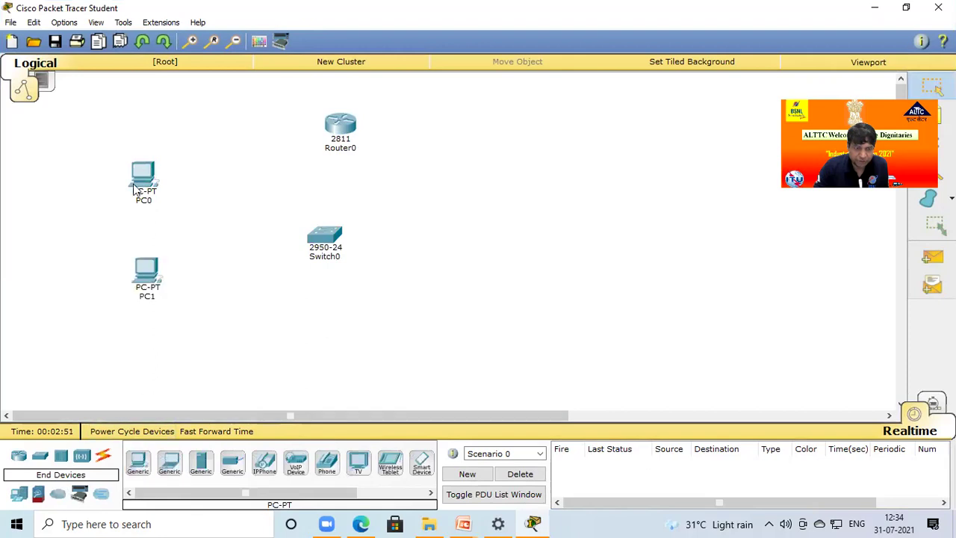
{"action": "left_click_drag", "start_coordinate": [143, 177], "coordinate": [147, 196]}
Add two generic laptops side by side below the switch and shift both slightly upward.
{"action": "left_click", "coordinate": [170, 465]}
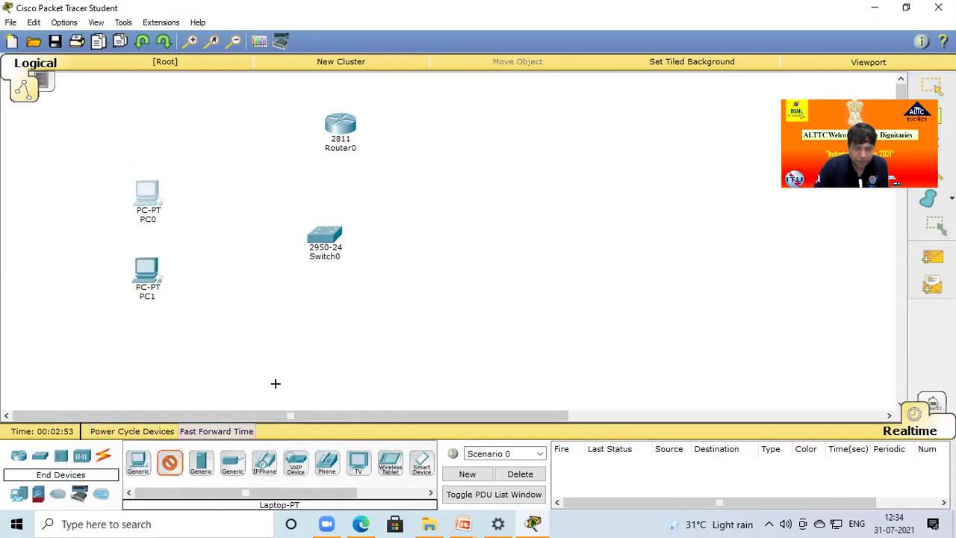
{"action": "left_click", "coordinate": [278, 359]}
{"action": "left_click", "coordinate": [170, 464]}
{"action": "left_click", "coordinate": [351, 353]}
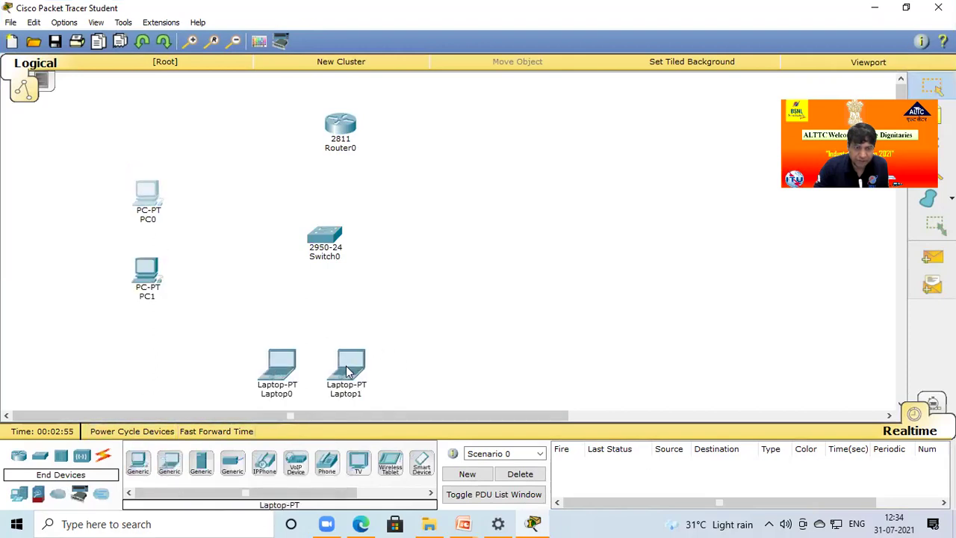
{"action": "left_click_drag", "start_coordinate": [279, 370], "coordinate": [281, 357]}
{"action": "left_click", "coordinate": [353, 362]}
{"action": "left_click_drag", "start_coordinate": [352, 363], "coordinate": [354, 352]}
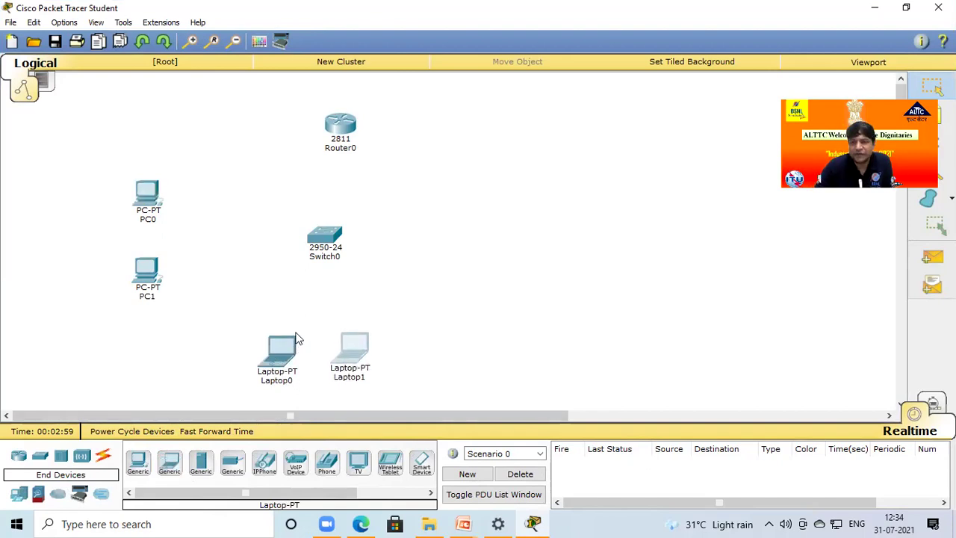
Connect Router0 FastEthernet0/1 to Switch0 FastEthernet0/1 with a copper straight-through cable.
{"action": "left_click", "coordinate": [105, 458]}
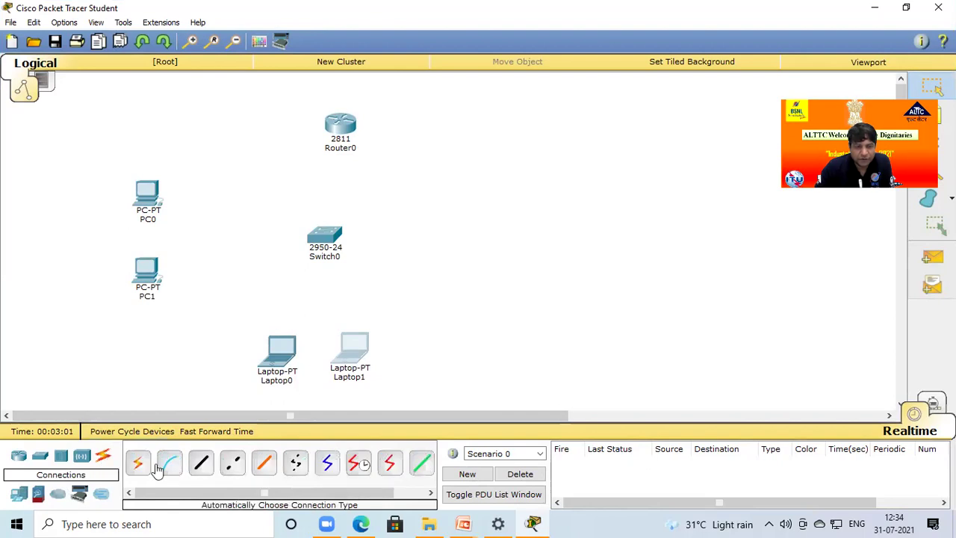
{"action": "left_click", "coordinate": [201, 463]}
{"action": "left_click", "coordinate": [343, 134]}
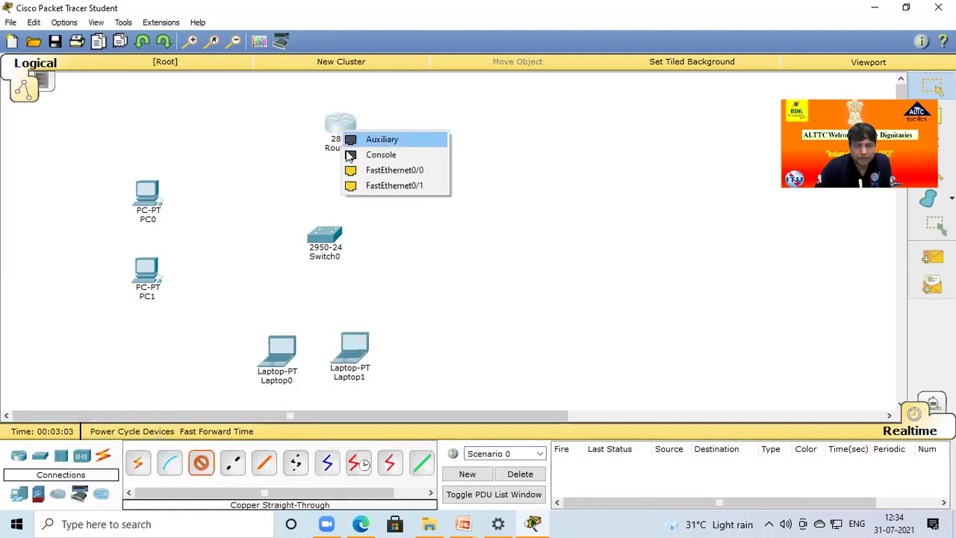
{"action": "left_click", "coordinate": [366, 184]}
{"action": "left_click", "coordinate": [337, 233]}
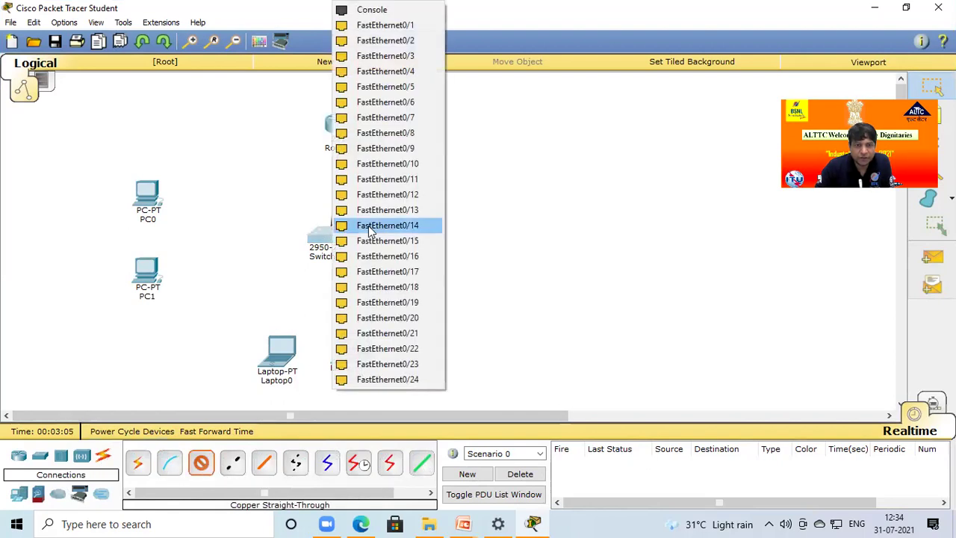
{"action": "left_click", "coordinate": [370, 24]}
Connect the FastEthernet0 port of PC0 to Switch0 FastEthernet0/3 with a copper straight-through cable.
{"action": "left_click", "coordinate": [200, 463]}
{"action": "left_click", "coordinate": [153, 201]}
{"action": "left_click", "coordinate": [179, 225]}
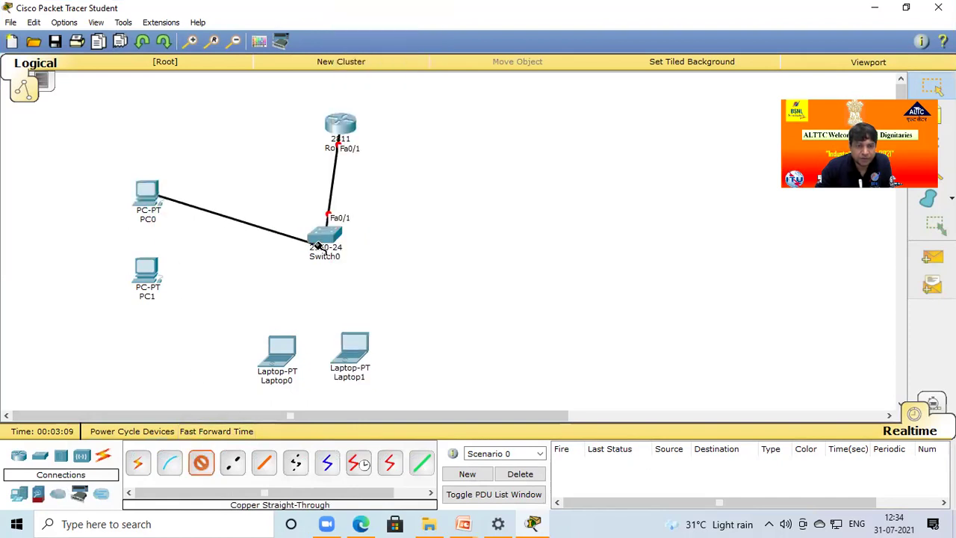
{"action": "left_click", "coordinate": [320, 235]}
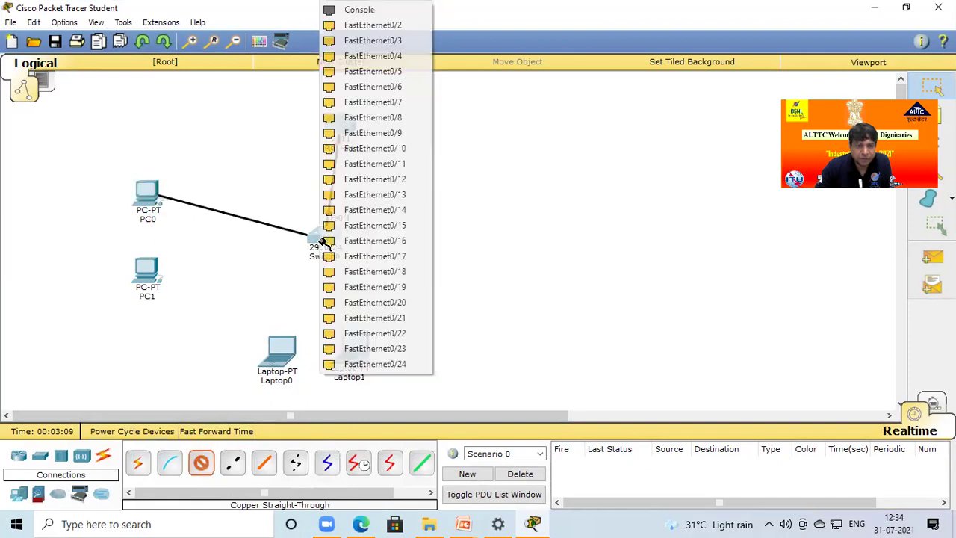
{"action": "left_click", "coordinate": [394, 43]}
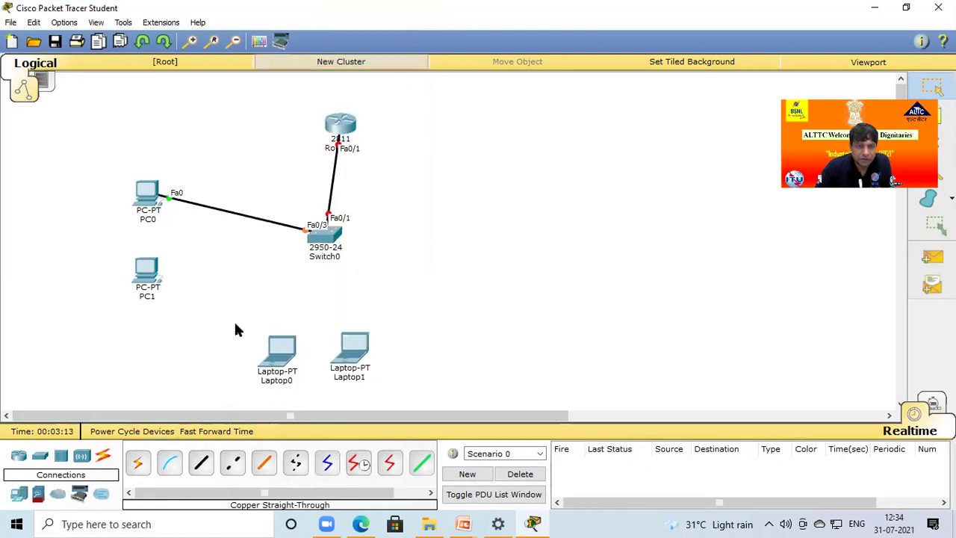
Connect the FastEthernet0 port of PC1 to Switch0 FastEthernet0/10 with a copper straight-through cable and move PC1 slightly down.
{"action": "left_click", "coordinate": [204, 465]}
{"action": "left_click", "coordinate": [160, 274]}
{"action": "left_click", "coordinate": [184, 298]}
{"action": "left_click", "coordinate": [323, 238]}
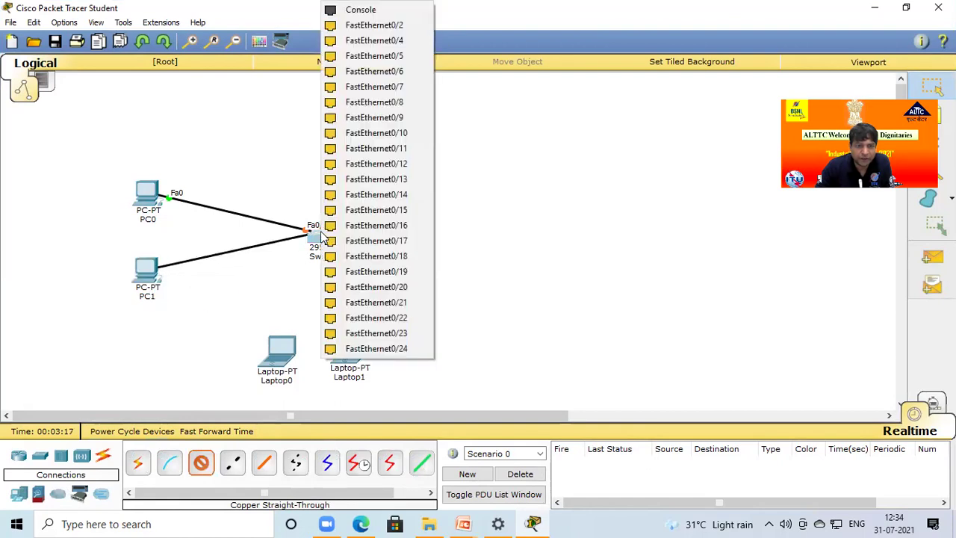
{"action": "left_click", "coordinate": [352, 132]}
{"action": "left_click_drag", "start_coordinate": [139, 278], "coordinate": [133, 287]}
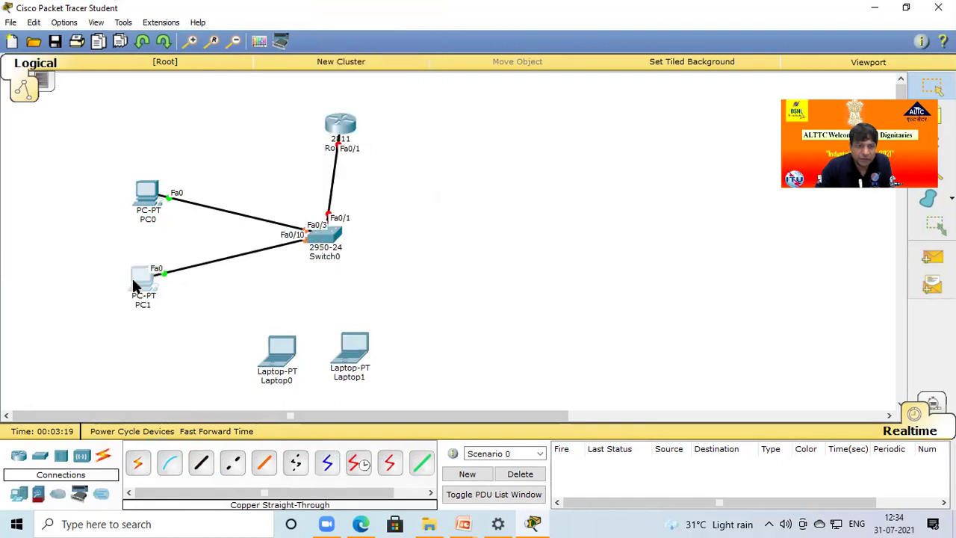
Connect the FastEthernet0 port of Laptop0 to Switch0 FastEthernet0/11 with a copper straight-through cable.
{"action": "left_click", "coordinate": [201, 463]}
{"action": "left_click", "coordinate": [288, 356]}
{"action": "left_click", "coordinate": [340, 378]}
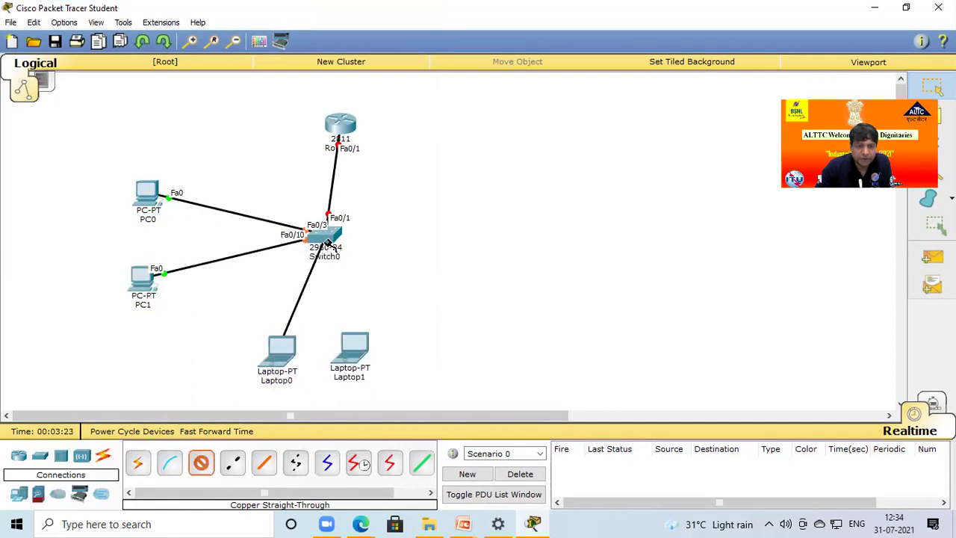
{"action": "left_click", "coordinate": [328, 234]}
{"action": "left_click", "coordinate": [380, 133]}
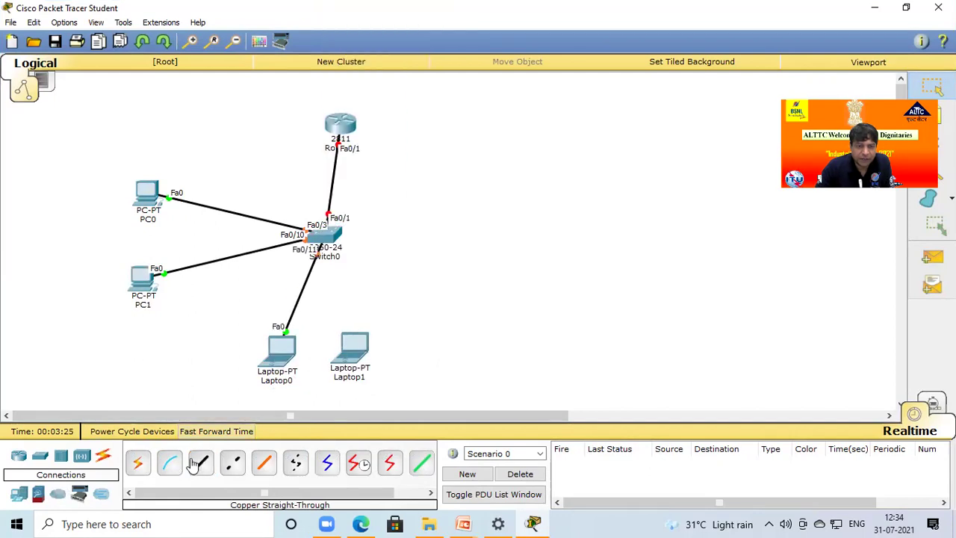
Connect Switch0 FastEthernet0/20 to the FastEthernet0 port of Laptop1 with a copper straight-through cable.
{"action": "left_click", "coordinate": [201, 463]}
{"action": "left_click", "coordinate": [333, 241]}
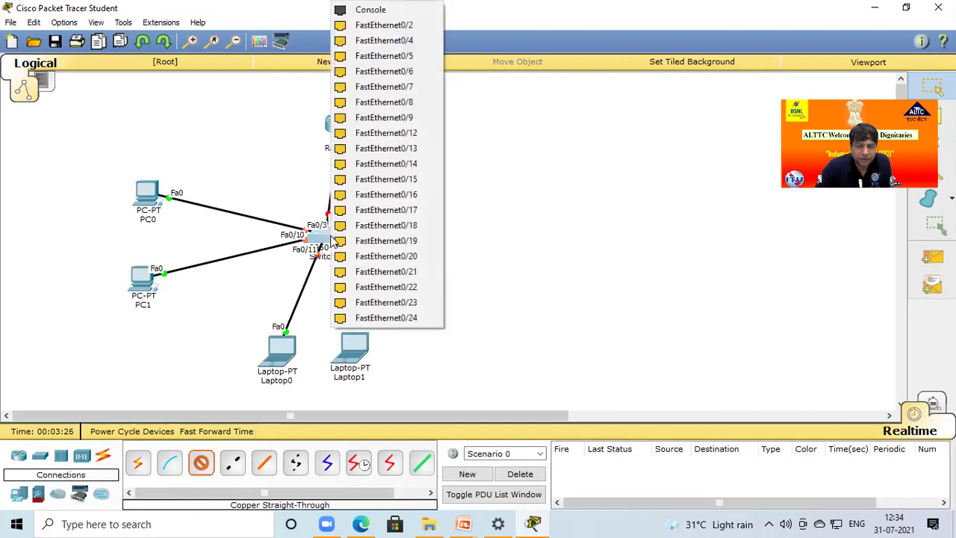
{"action": "left_click", "coordinate": [402, 258]}
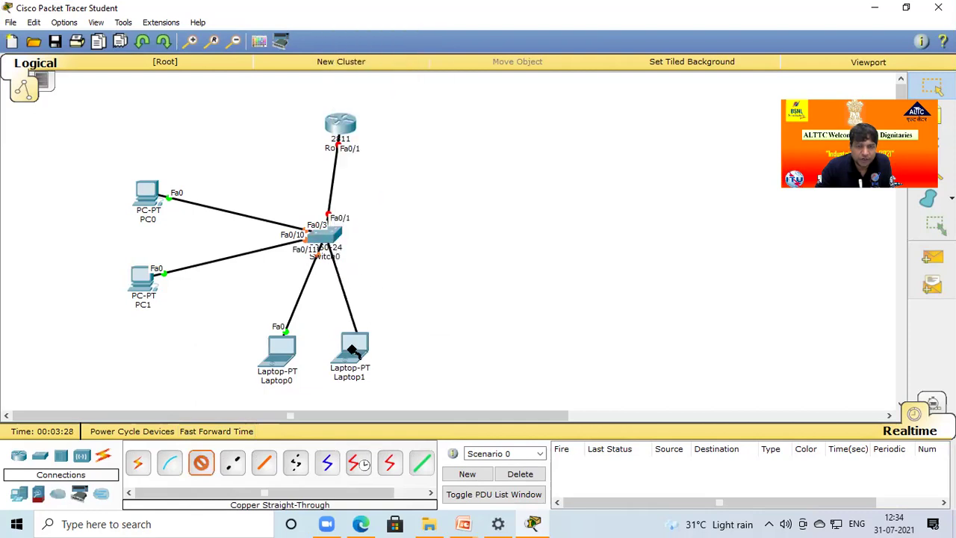
{"action": "left_click", "coordinate": [366, 347]}
{"action": "left_click", "coordinate": [381, 371]}
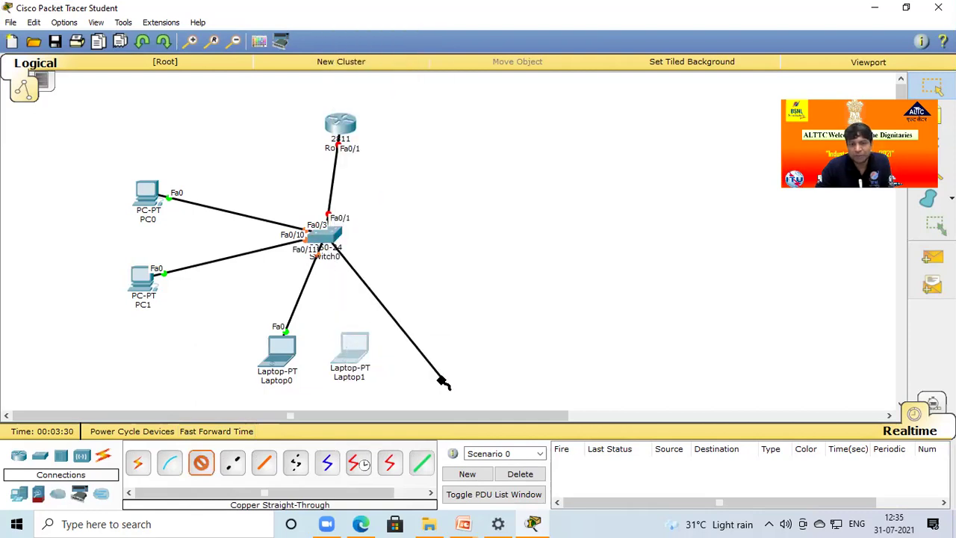
{"action": "left_click", "coordinate": [355, 351]}
{"action": "left_click", "coordinate": [396, 380]}
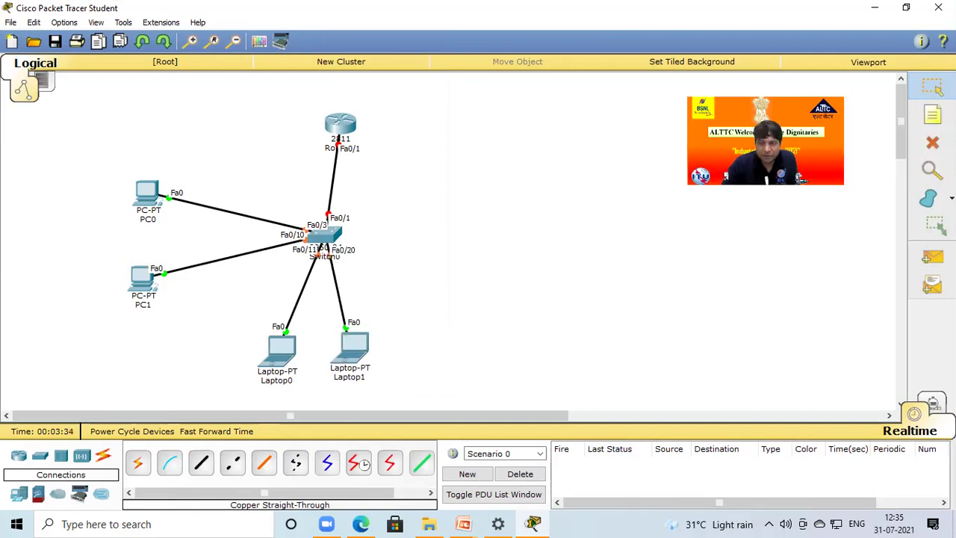
Add a workspace note between PC0 and PC1 reading "AC VLAN 10" with "Port 3-10" on its second line.
{"action": "key", "text": "n"}
{"action": "left_click", "coordinate": [62, 249]}
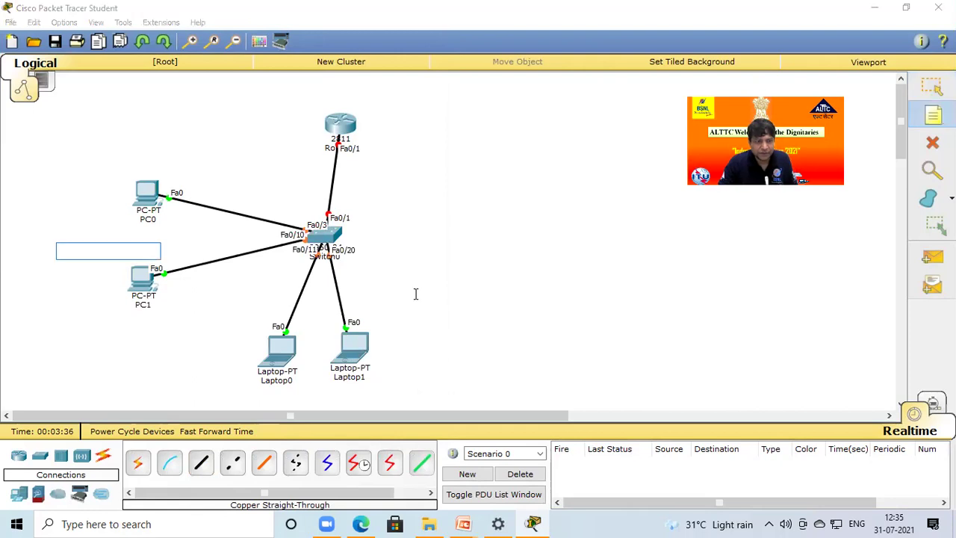
{"action": "type", "text": "A"}
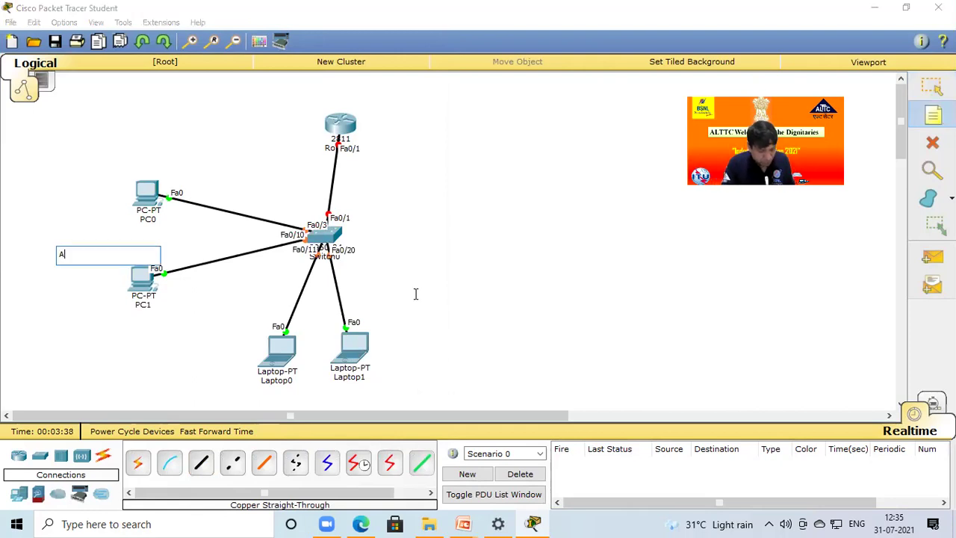
{"action": "type", "text": "C VLAN "}
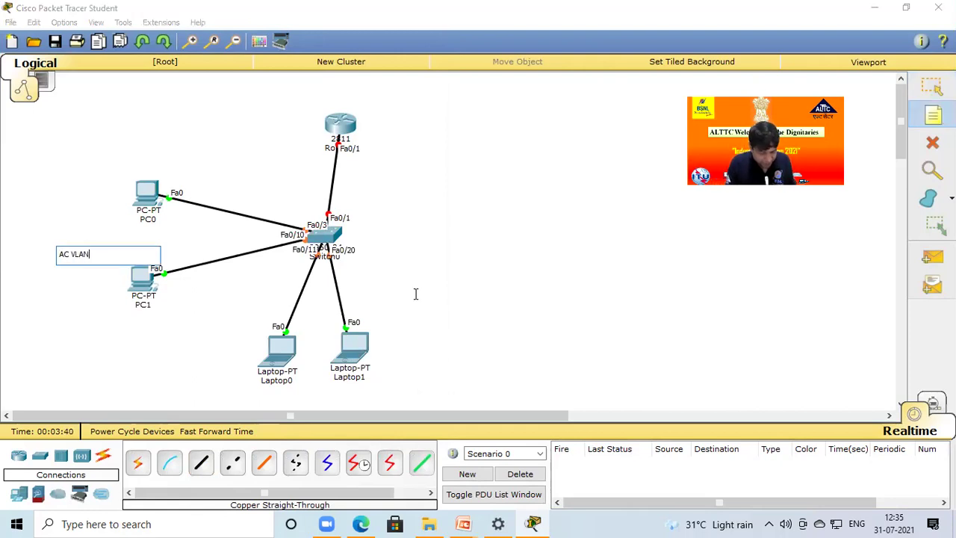
{"action": "type", "text": "10"}
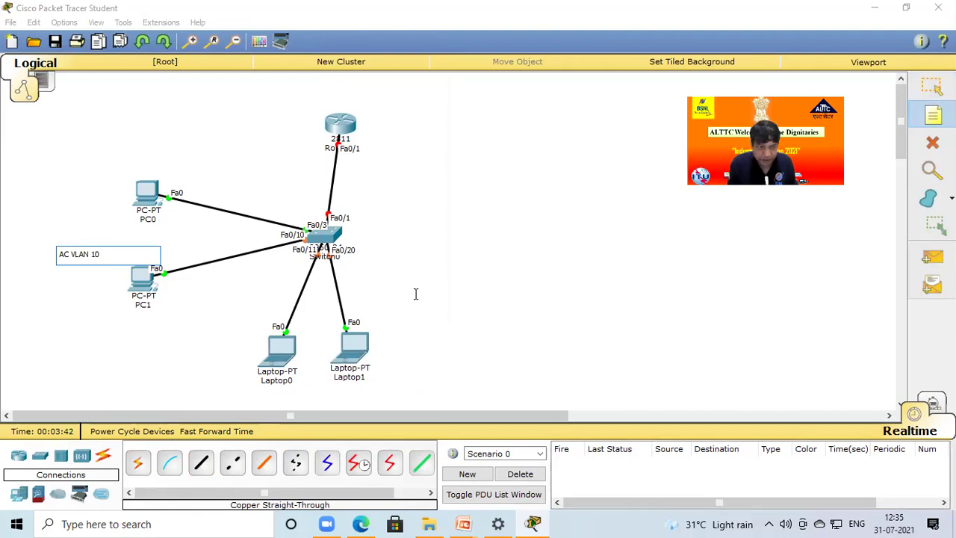
{"action": "key", "text": "Return"}
{"action": "type", "text": "Port"}
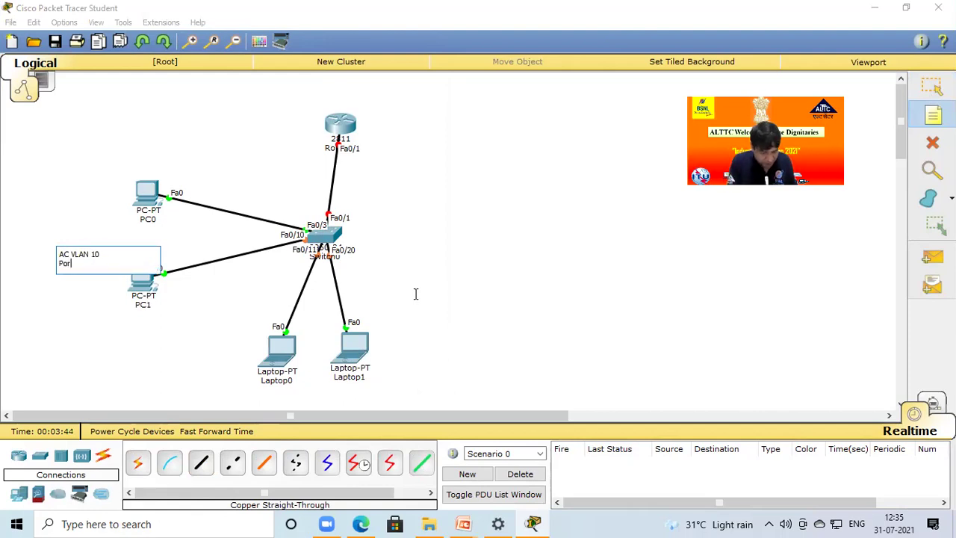
{"action": "type", "text": " 3010"}
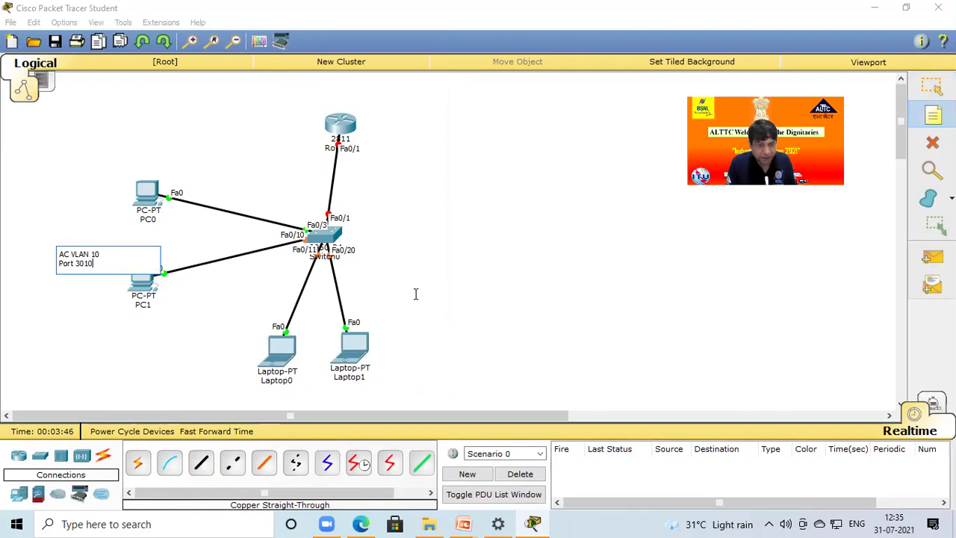
{"action": "key", "text": "BackSpace"}
{"action": "key", "text": "BackSpace"}
{"action": "key", "text": "BackSpace"}
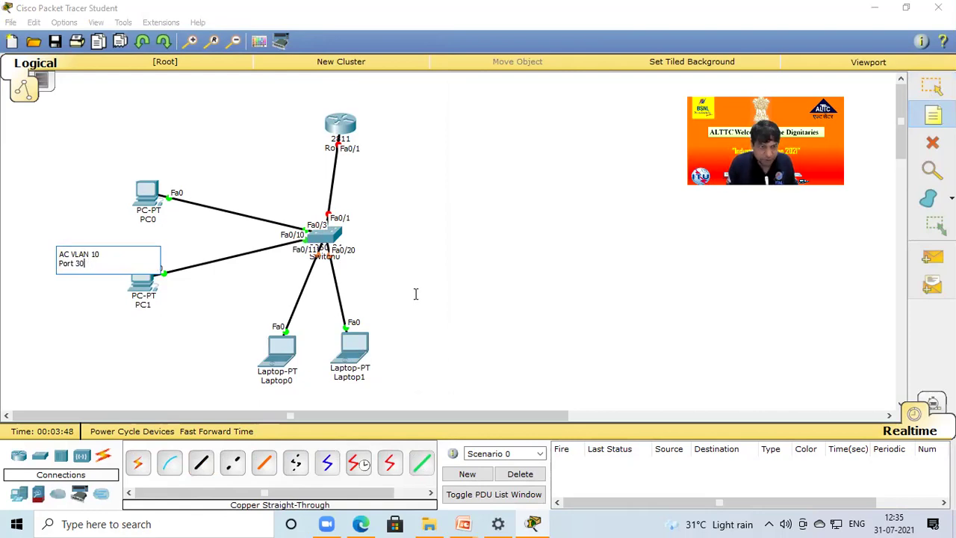
{"action": "type", "text": "-10"}
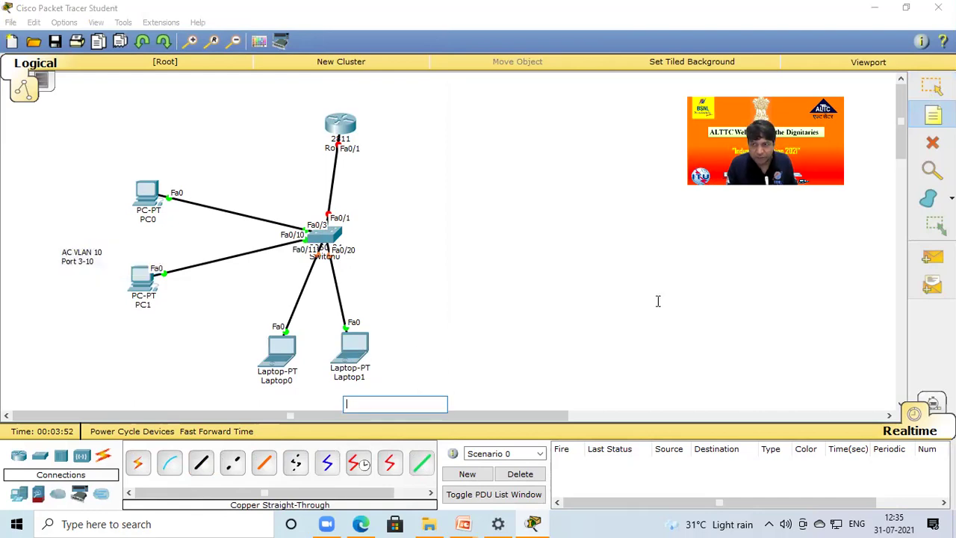
Add a two-line note reading "VLAN Sales 20" and "Prt 11-20" just below the laptops, and shift the 2811 router to sit directly above Switch0.
{"action": "left_click", "coordinate": [933, 115]}
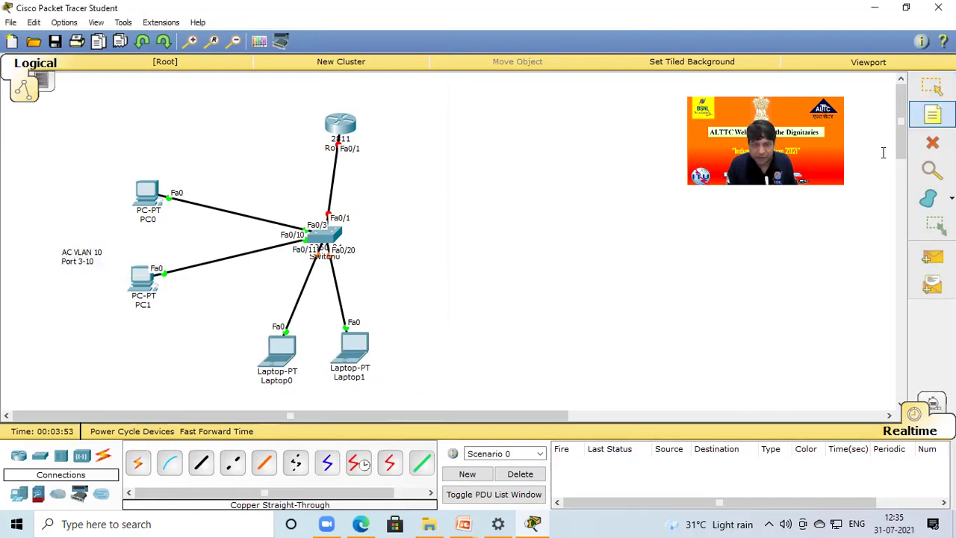
{"action": "left_click", "coordinate": [298, 395]}
{"action": "type", "text": "VLAN Sales"}
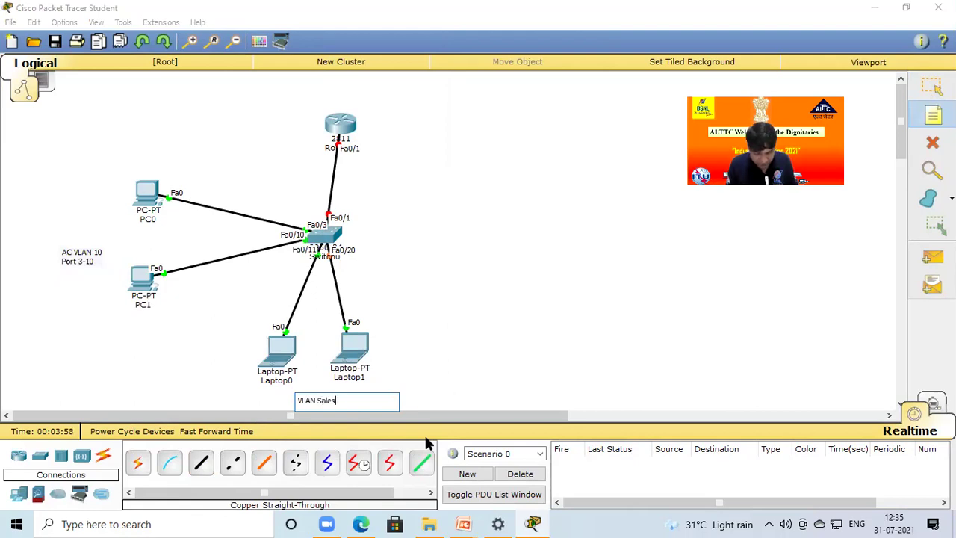
{"action": "type", "text": " 20"}
{"action": "key", "text": "Return"}
{"action": "type", "text": "Prt 11-20"}
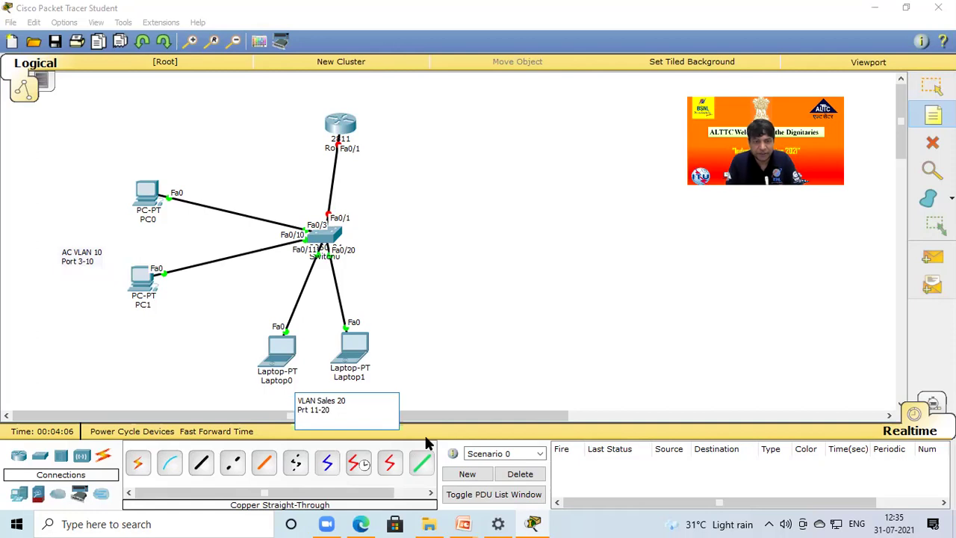
{"action": "left_click", "coordinate": [427, 333]}
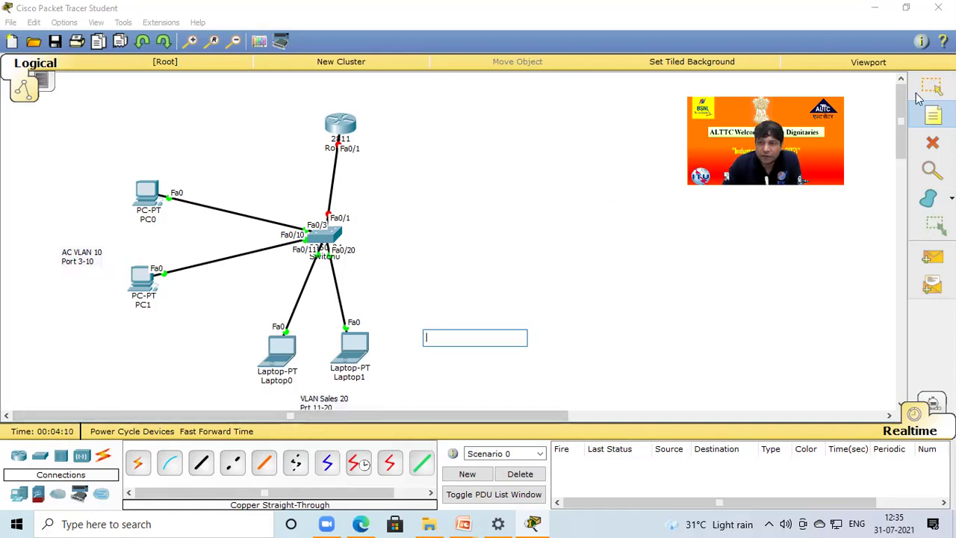
{"action": "key", "text": "Escape"}
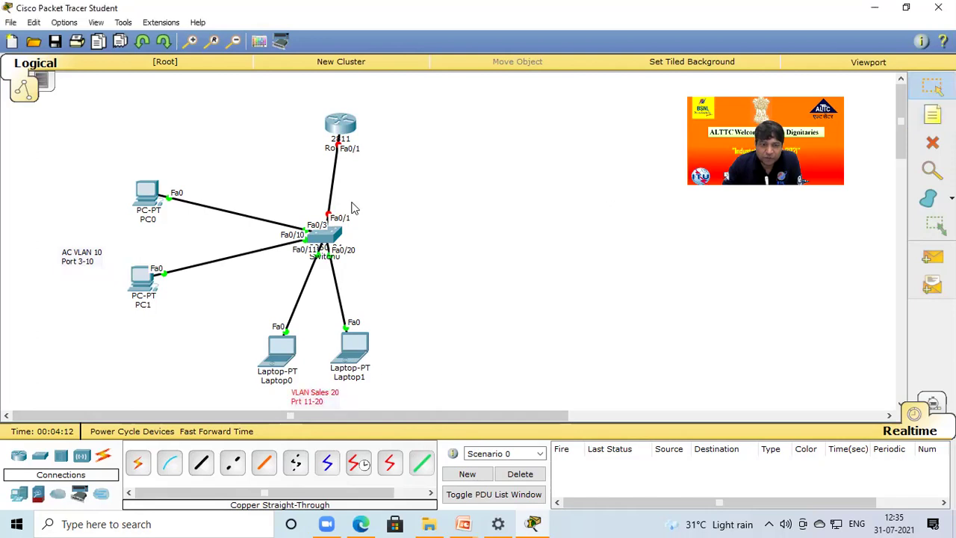
{"action": "left_click_drag", "start_coordinate": [351, 133], "coordinate": [338, 127]}
Open the command line interface of Switch0 and move its window clear of the topology.
{"action": "left_click", "coordinate": [329, 236]}
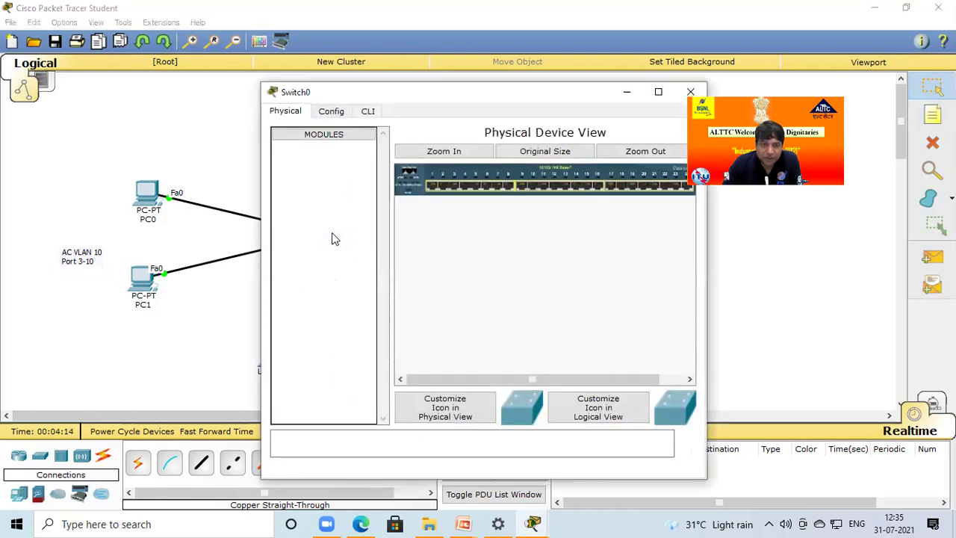
{"action": "left_click", "coordinate": [369, 111]}
{"action": "left_click_drag", "start_coordinate": [468, 91], "coordinate": [727, 48]}
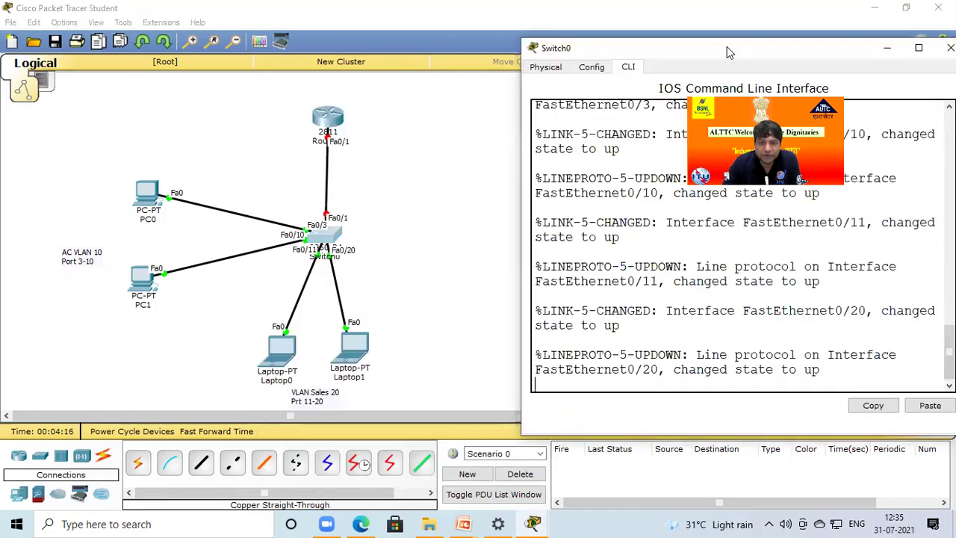
Enter privileged mode on Switch0 with "en" and go into global configuration mode with "conf t".
{"action": "key", "text": "Return"}
{"action": "key", "text": "Return"}
{"action": "key", "text": "Return"}
{"action": "type", "text": "en"}
{"action": "key", "text": "Return"}
{"action": "type", "text": "conf t"}
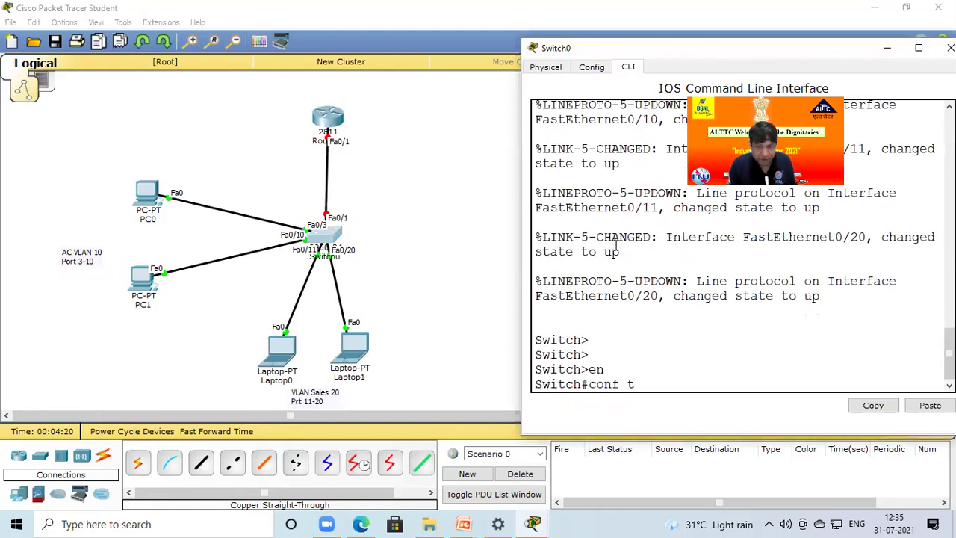